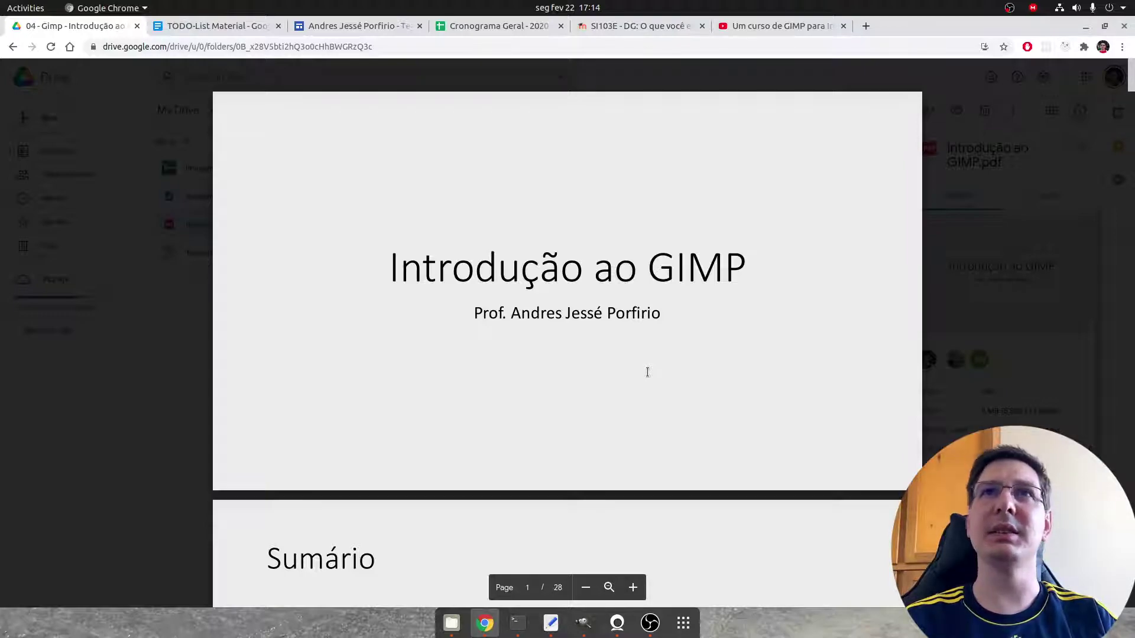
- Scroll the Introdução ao GIMP PDF past the title and Sumário slides to Interface
scroll(626, 309, "down", 2)
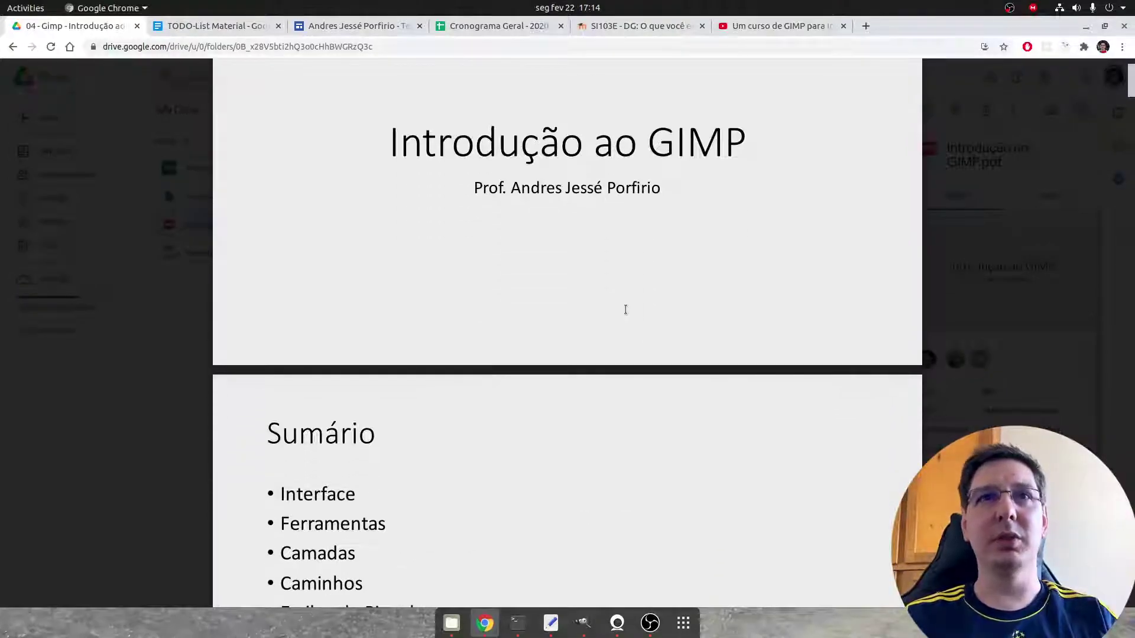
scroll(597, 203, "down", 3)
scroll(507, 230, "down", 3)
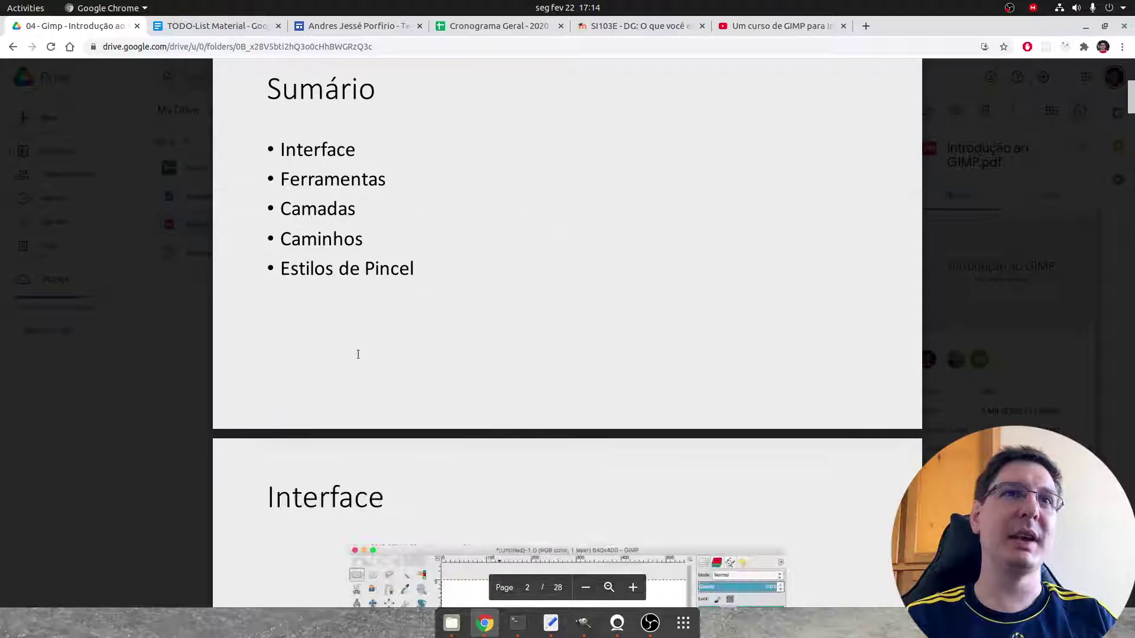
scroll(448, 187, "down", 1)
scroll(436, 331, "up", 2)
scroll(438, 331, "up", 4)
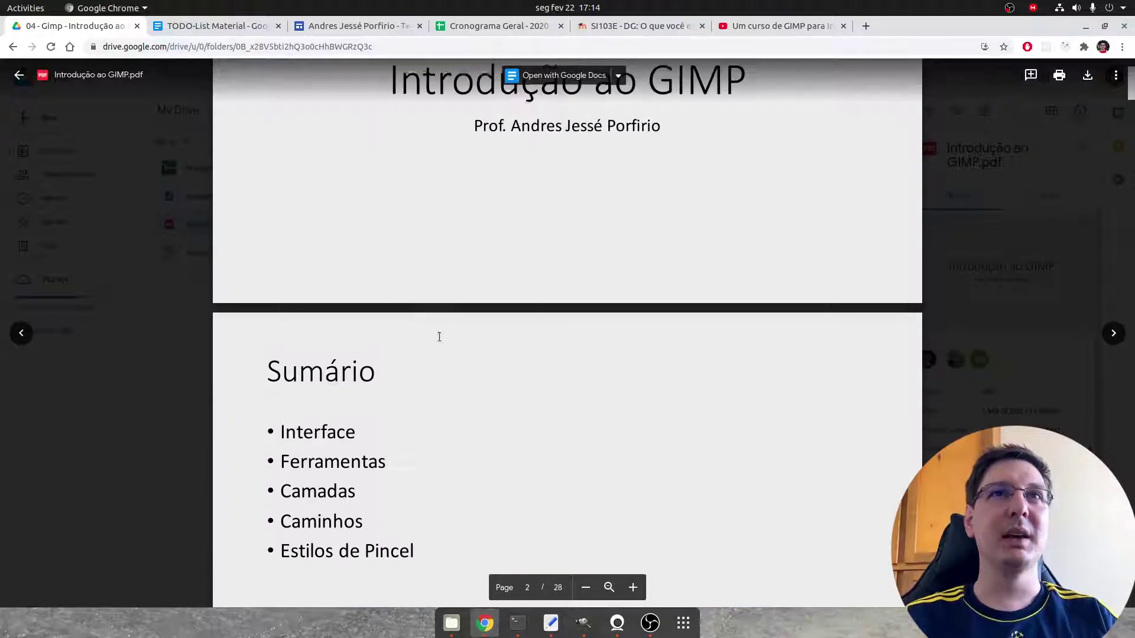
scroll(532, 345, "down", 2)
scroll(534, 344, "down", 3)
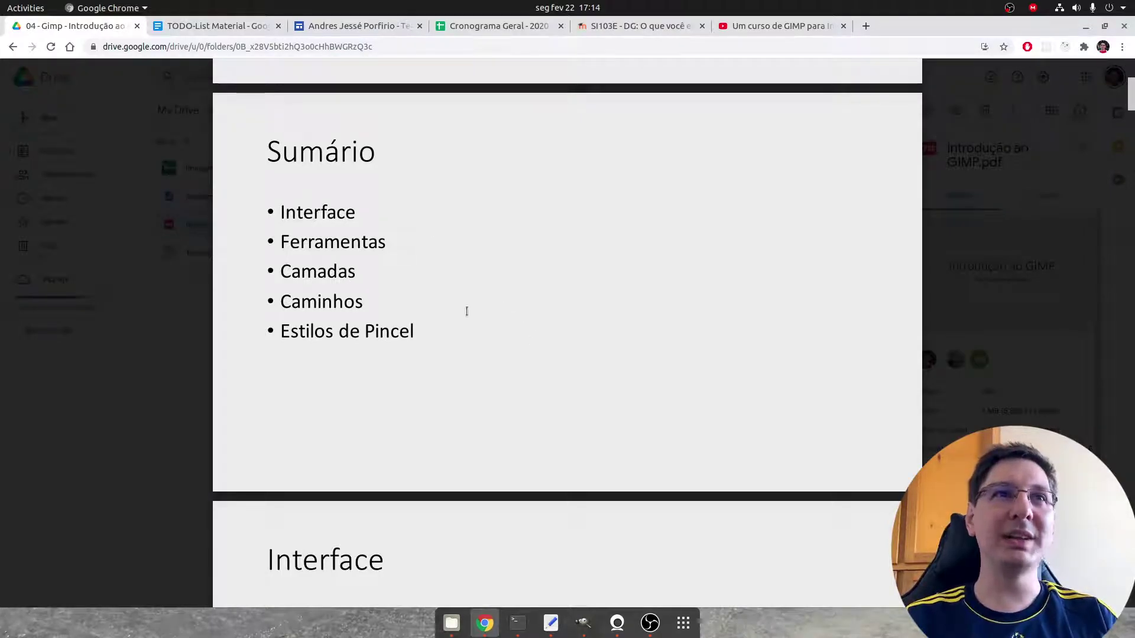
scroll(467, 311, "down", 3)
scroll(496, 324, "down", 5)
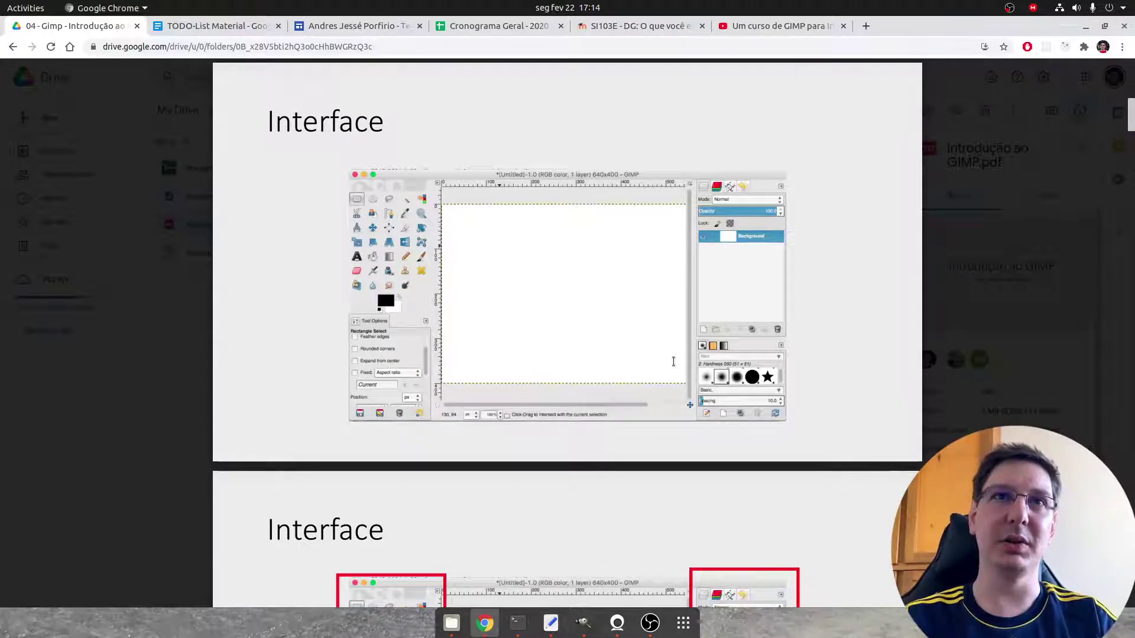
- Scroll the PDF down through the Ferramentas tool slides
scroll(757, 446, "down", 4)
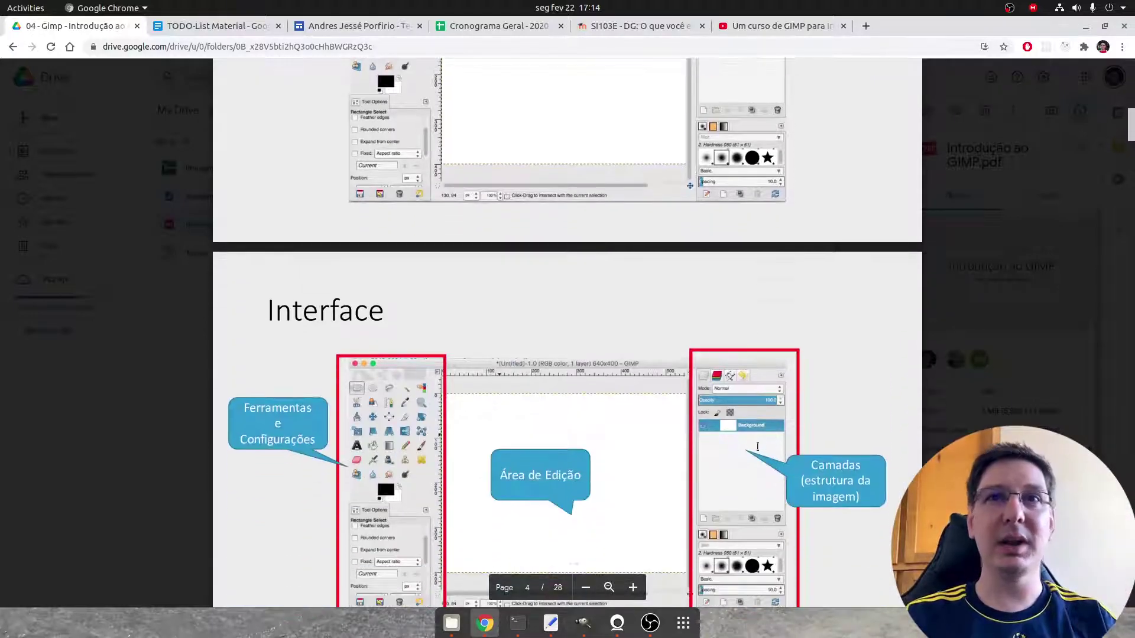
scroll(757, 446, "down", 3)
scroll(1133, 151, "down", 1)
scroll(1133, 151, "down", 5)
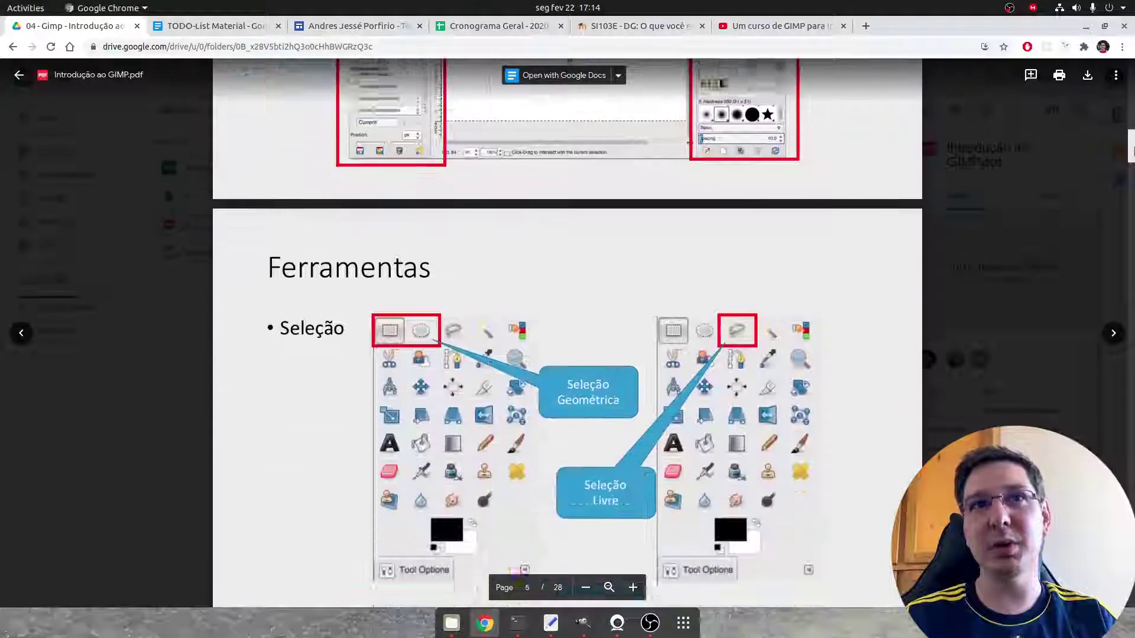
scroll(1133, 150, "down", 2)
scroll(1133, 151, "down", 2)
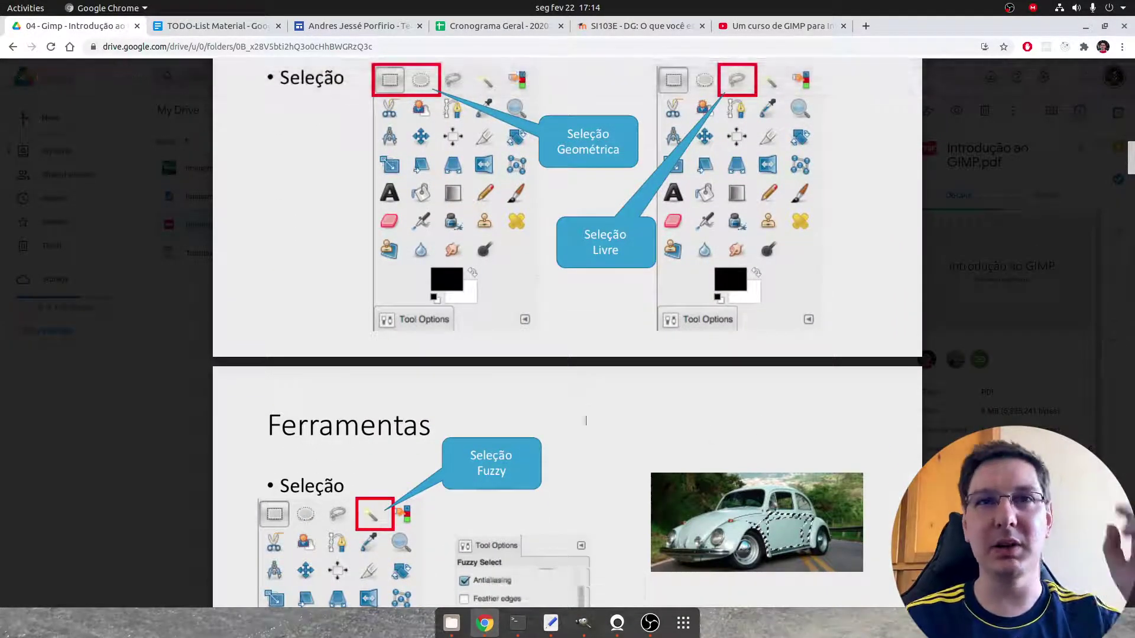
scroll(463, 381, "down", 4)
scroll(463, 381, "down", 7)
scroll(463, 381, "down", 4)
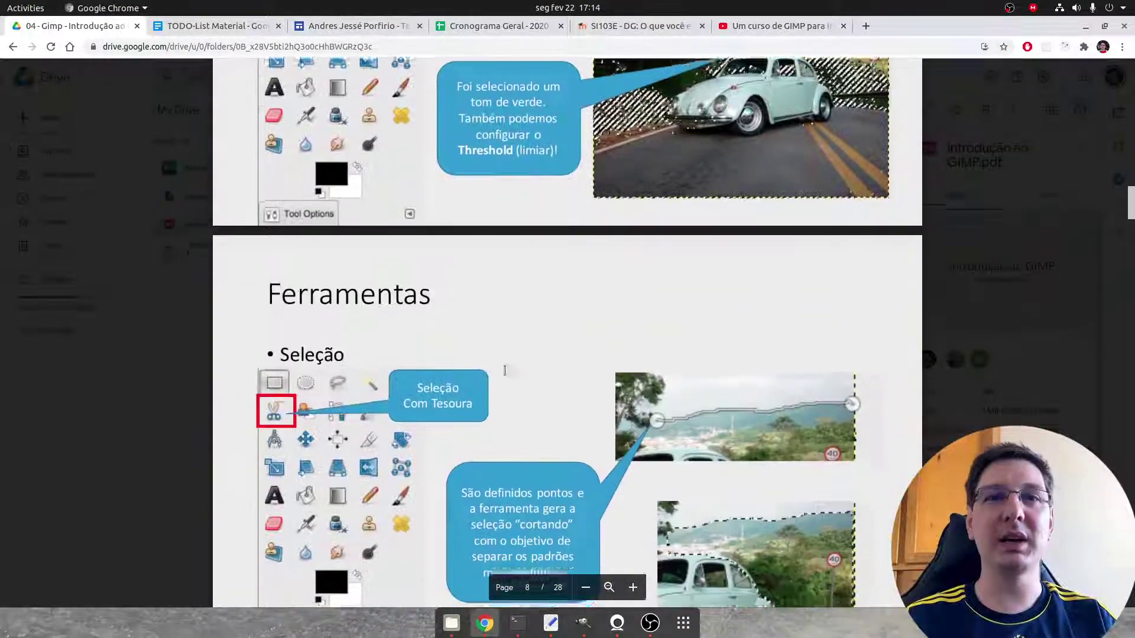
scroll(463, 381, "down", 6)
- Drag the PDF scrollbar down to page 23, the Camadas layers slide
left_click_drag(1132, 226, 1132, 294)
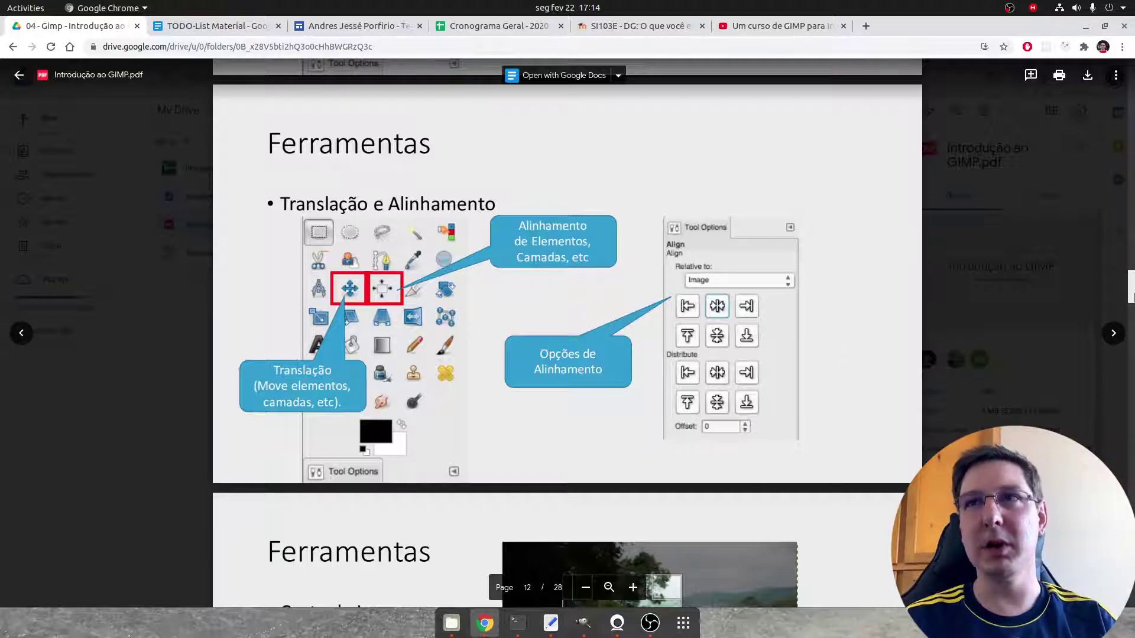
left_click_drag(1132, 287, 1131, 502)
scroll(429, 330, "up", 5)
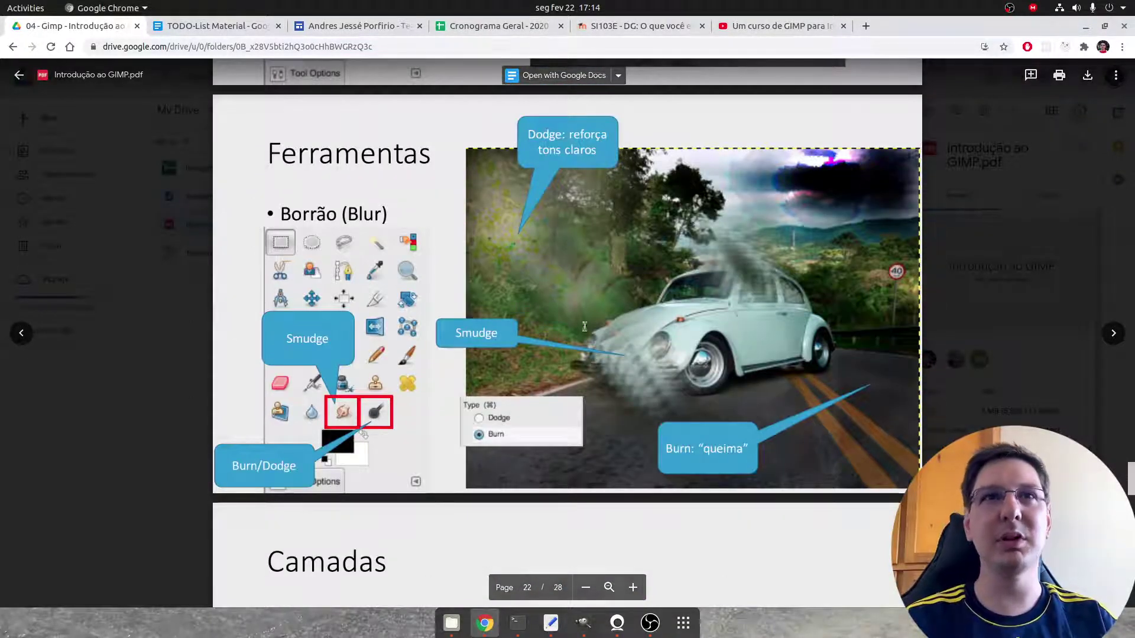
scroll(614, 334, "down", 4)
scroll(617, 335, "down", 2)
scroll(618, 336, "down", 1)
scroll(617, 335, "down", 1)
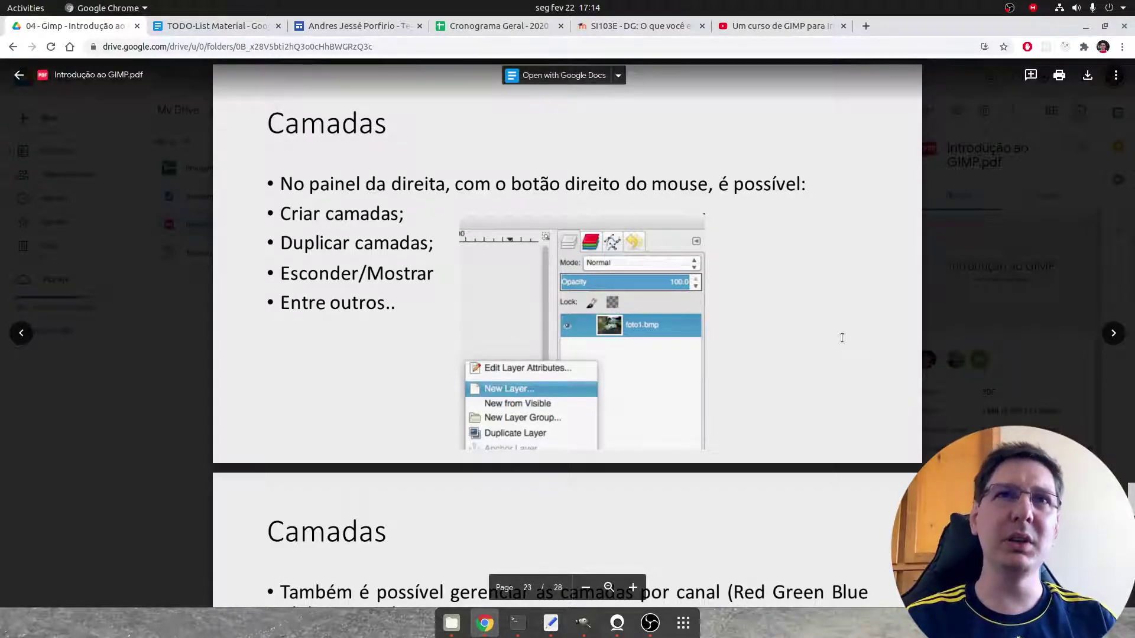
- Scroll past the Canais and Caminhos slides to Estilos de Pincel, page 26 of 28
scroll(555, 290, "down", 1)
scroll(556, 289, "down", 4)
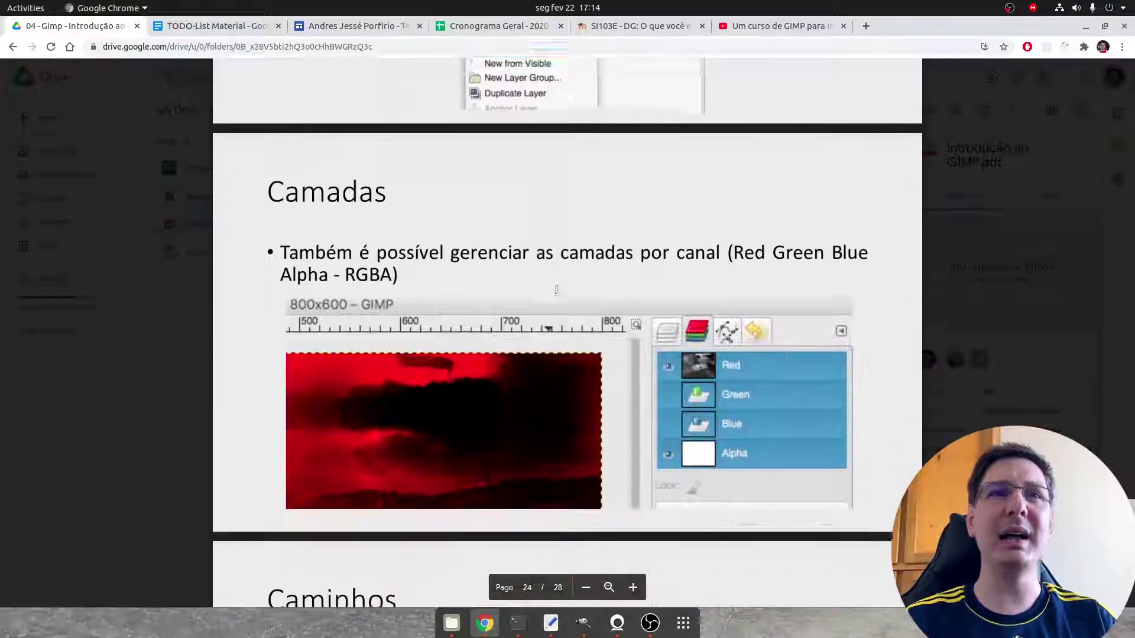
scroll(556, 289, "down", 1)
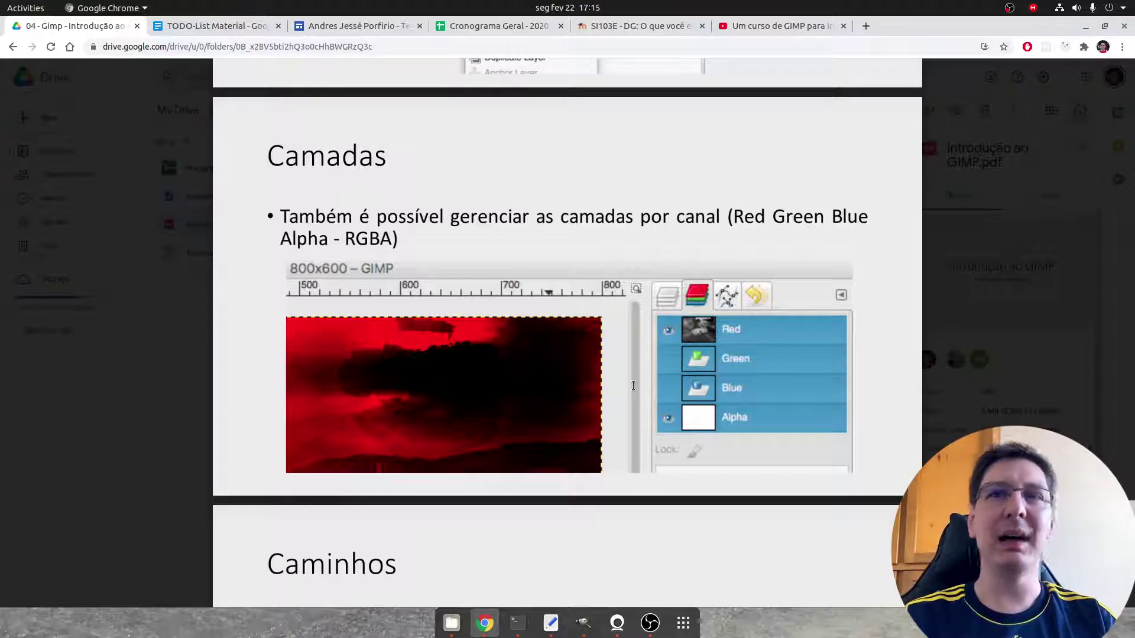
scroll(688, 307, "down", 3)
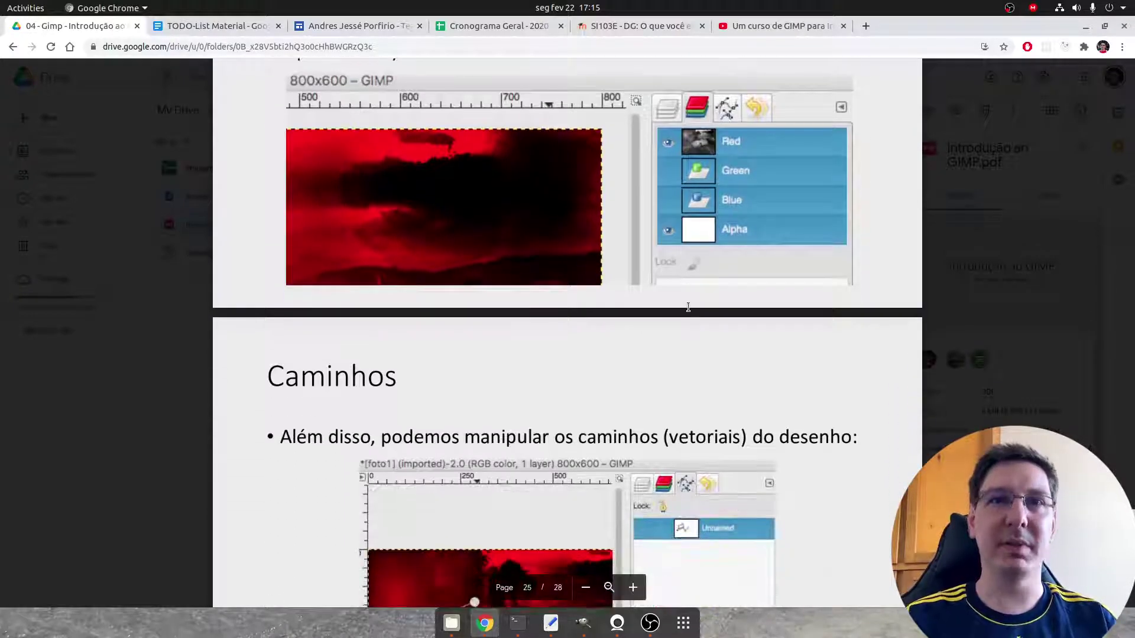
scroll(688, 307, "down", 3)
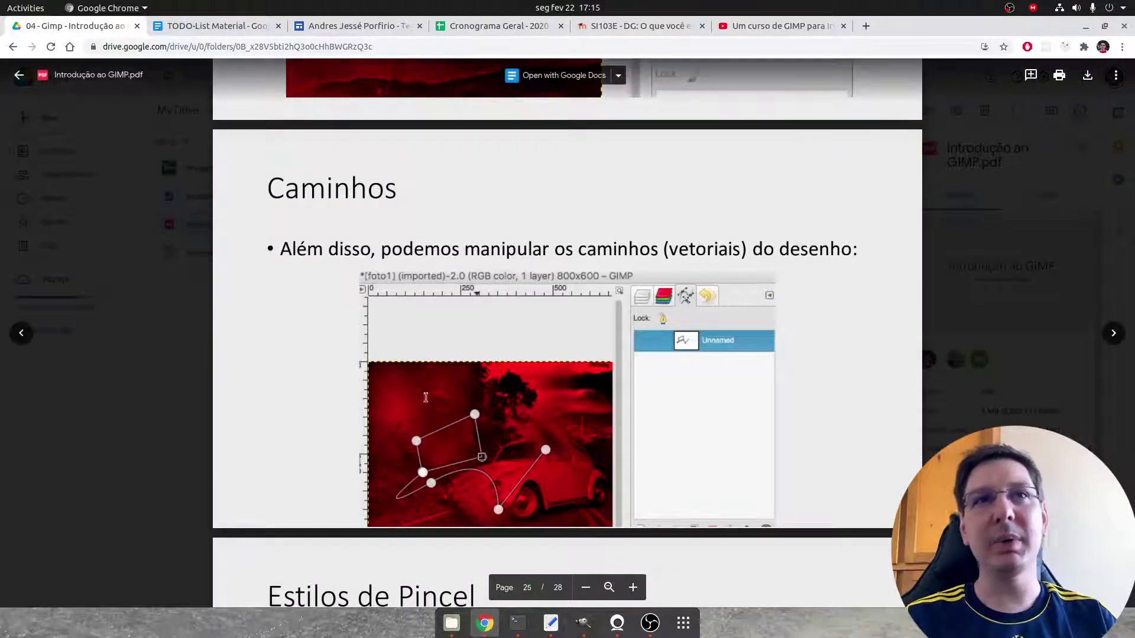
scroll(717, 442, "down", 2)
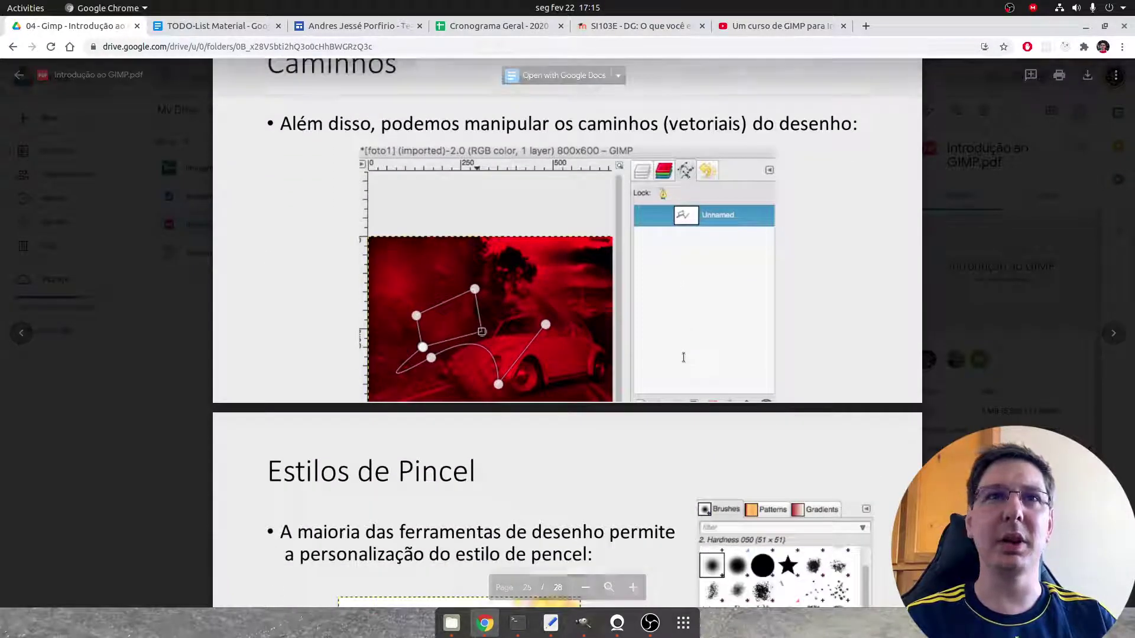
scroll(683, 357, "down", 2)
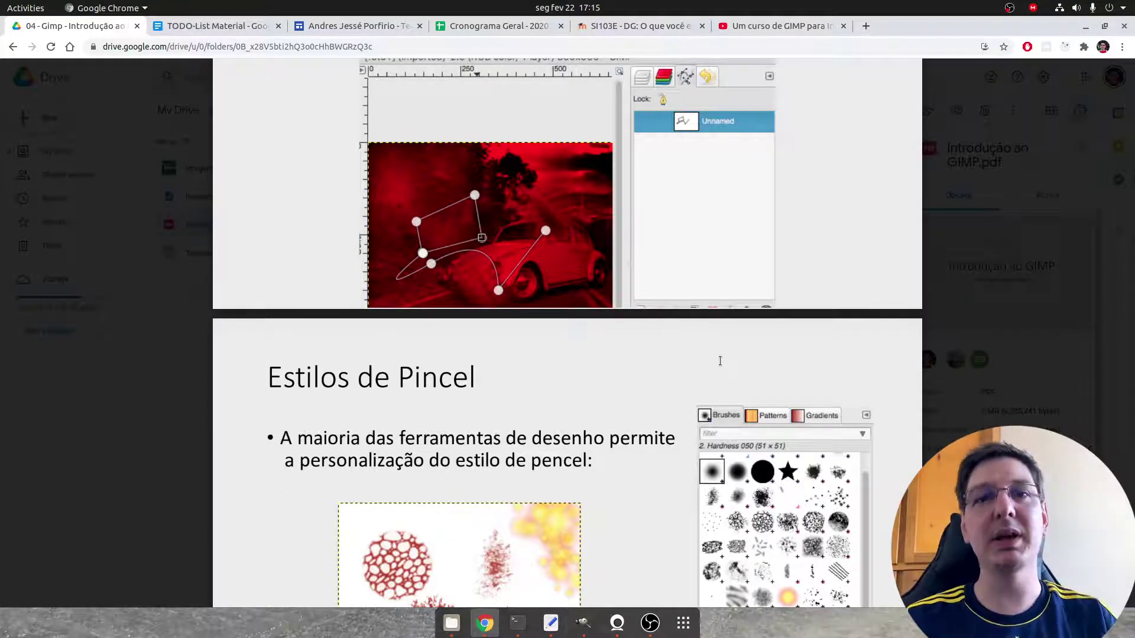
scroll(719, 361, "down", 2)
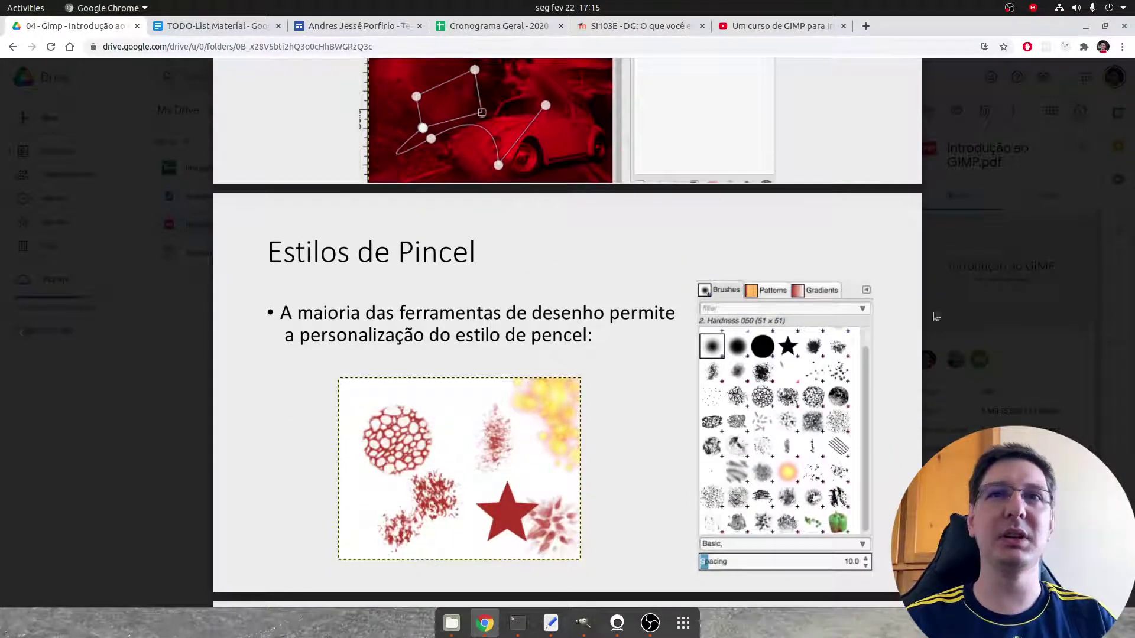
- Review the final Exercício and Formato XCF slides of the PDF
scroll(568, 379, "down", 3)
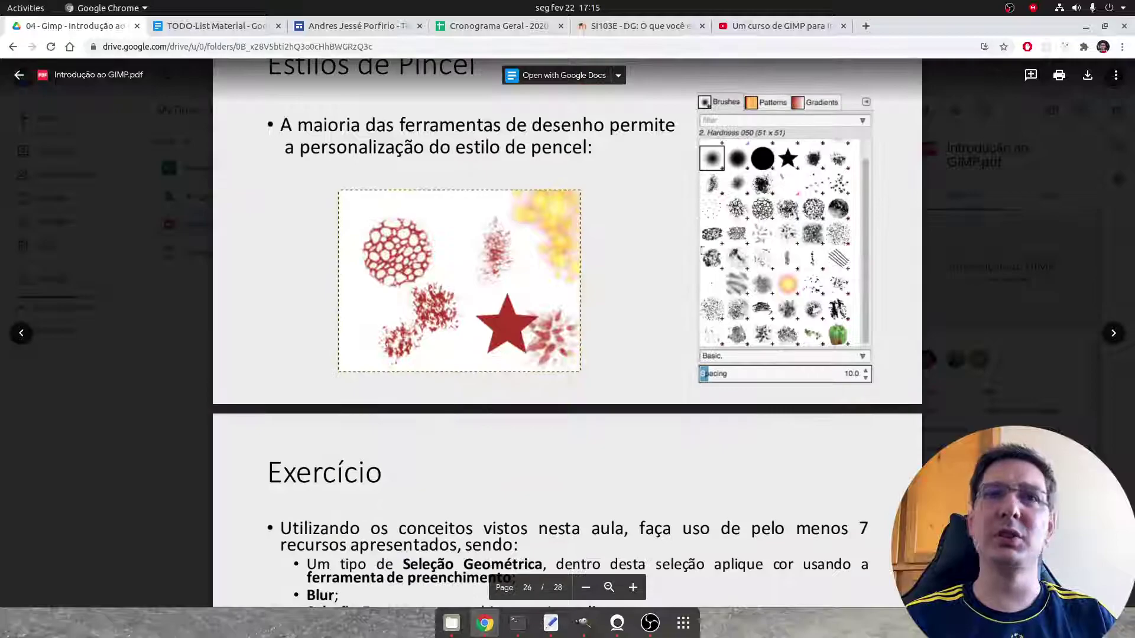
scroll(570, 348, "down", 4)
scroll(572, 325, "down", 2)
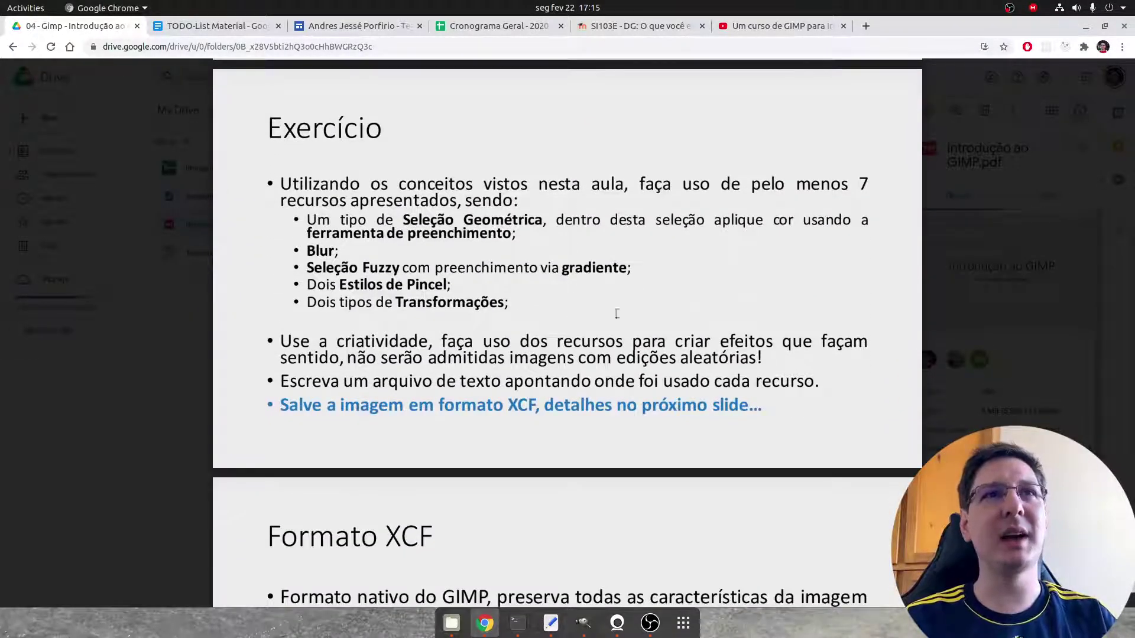
scroll(931, 390, "up", 1)
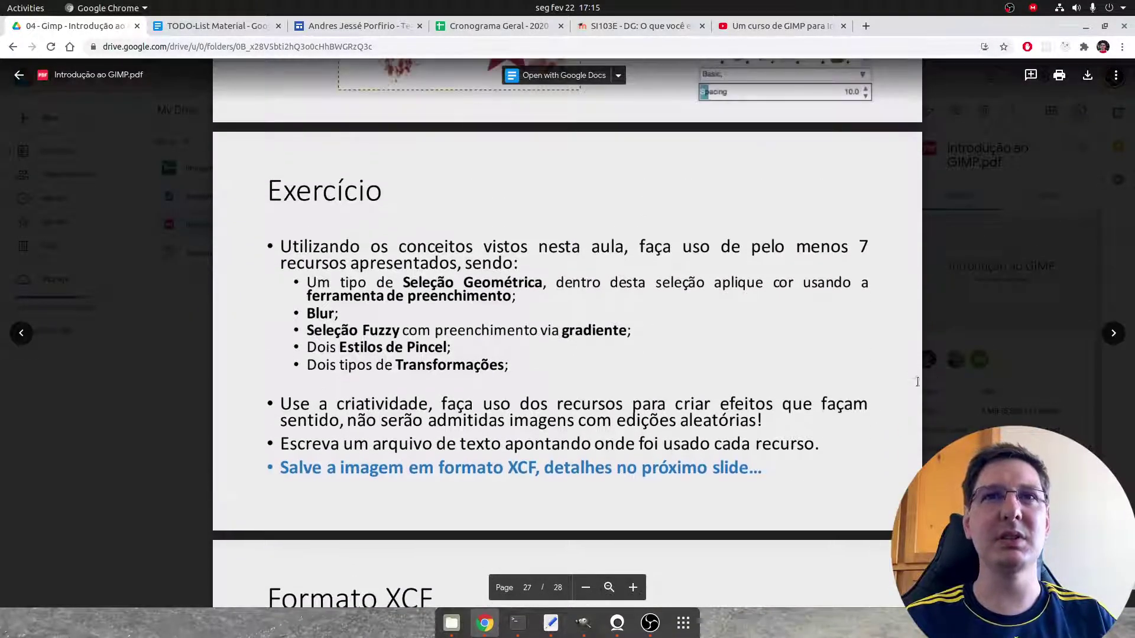
scroll(610, 412, "down", 2)
scroll(615, 408, "down", 4)
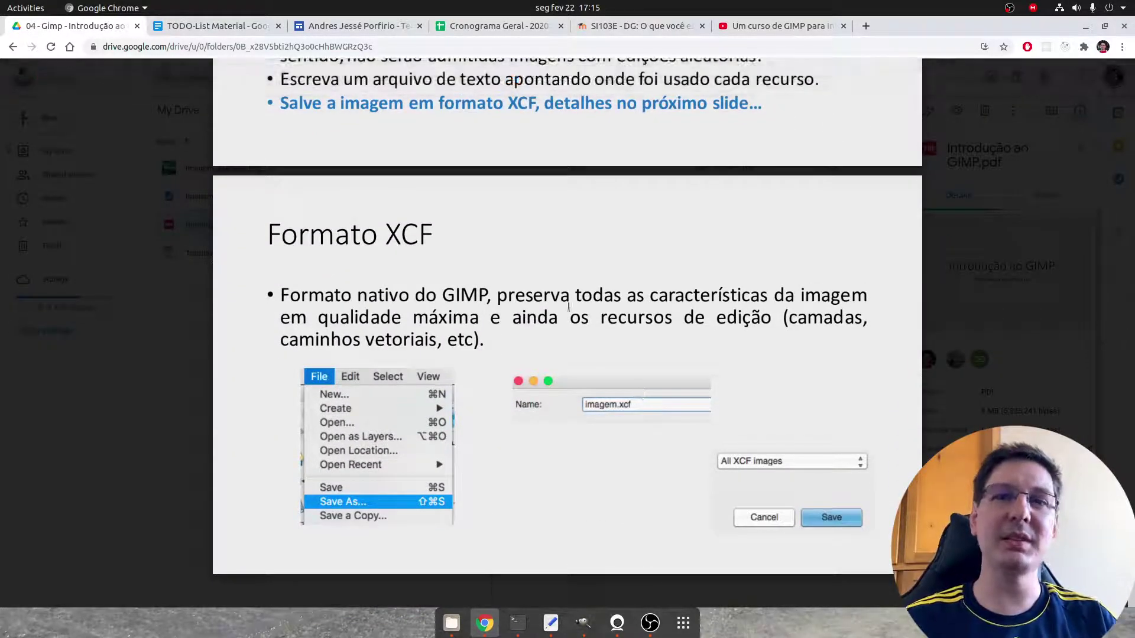
scroll(467, 353, "up", 1)
scroll(467, 352, "up", 4)
scroll(467, 353, "up", 1)
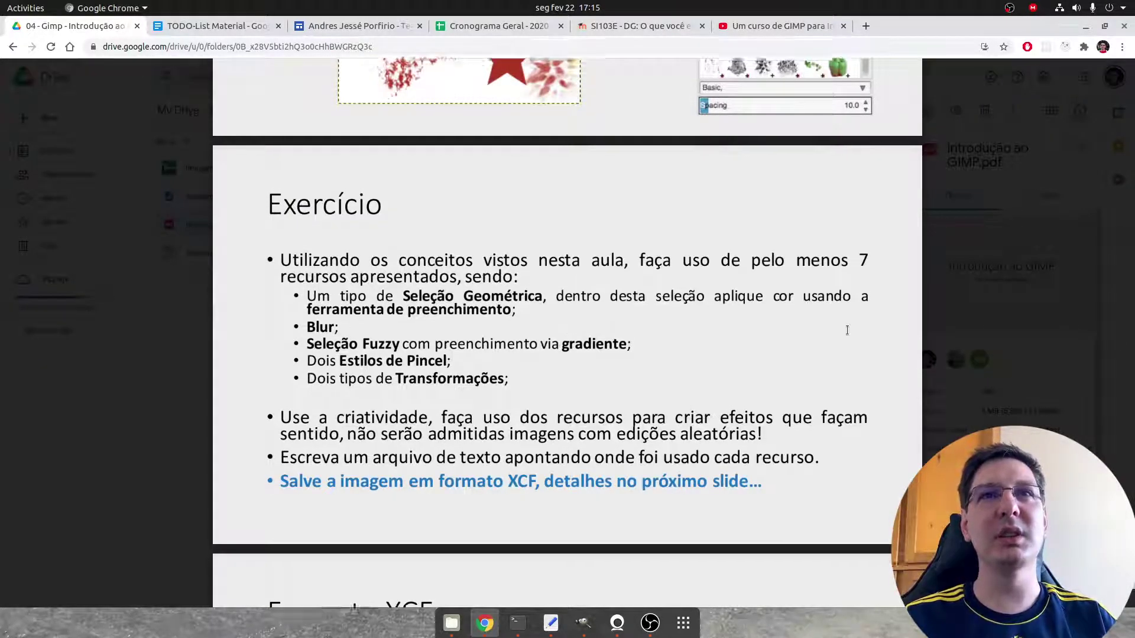
- Drag the scrollbar back to the top to the Sumário slide, page 2
scroll(843, 329, "up", 3)
left_click_drag(1131, 556, 1131, 89)
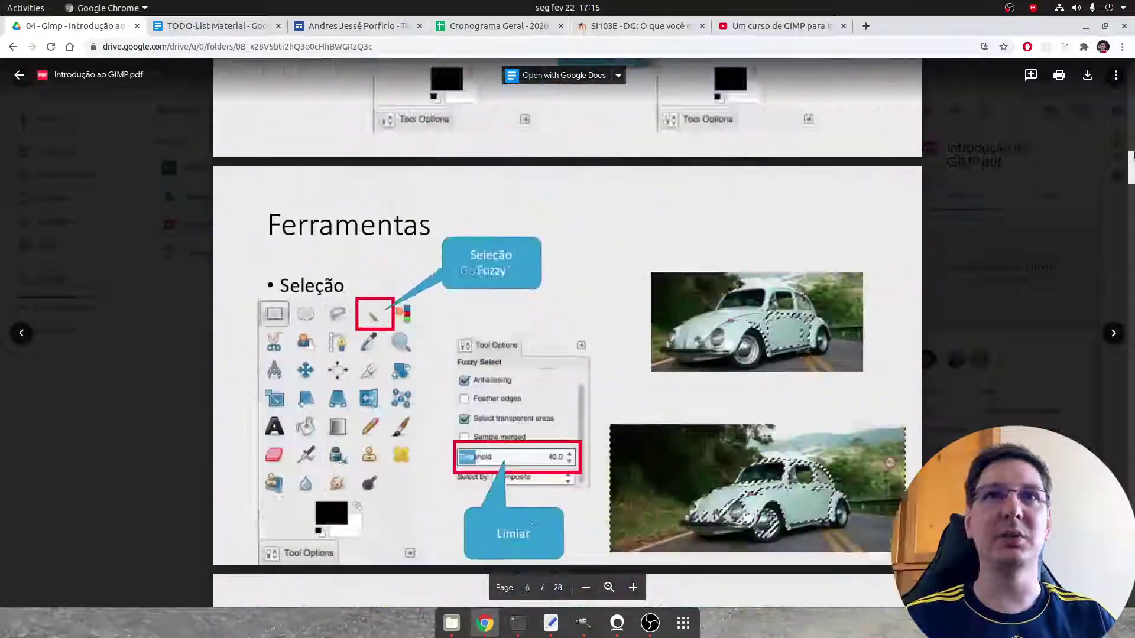
scroll(674, 309, "up", 3)
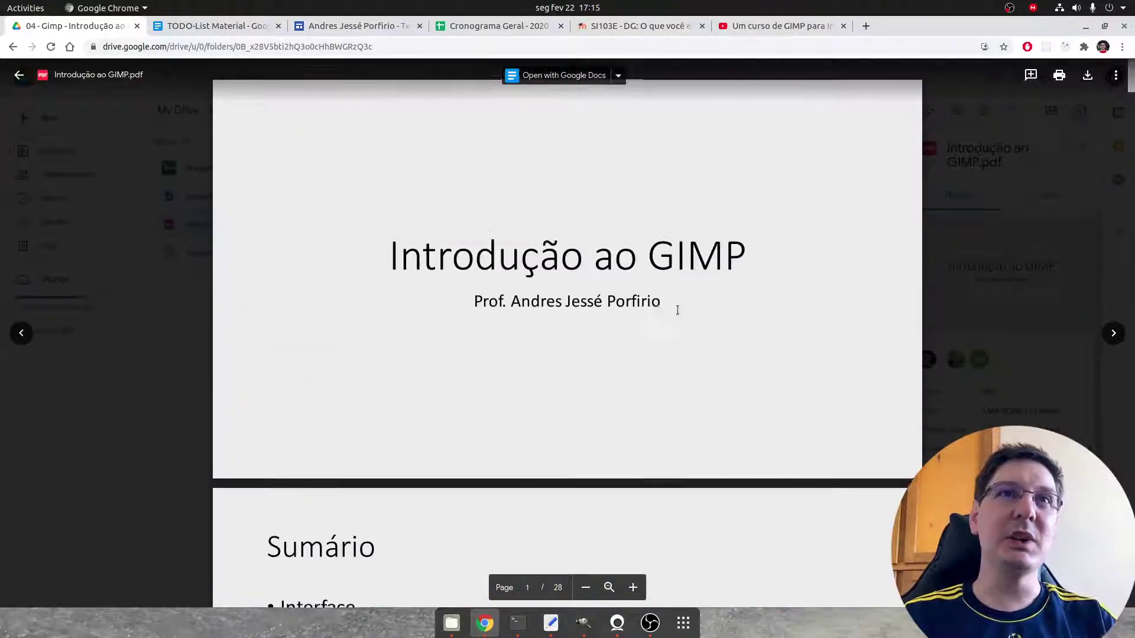
scroll(689, 306, "down", 4)
scroll(689, 303, "down", 1)
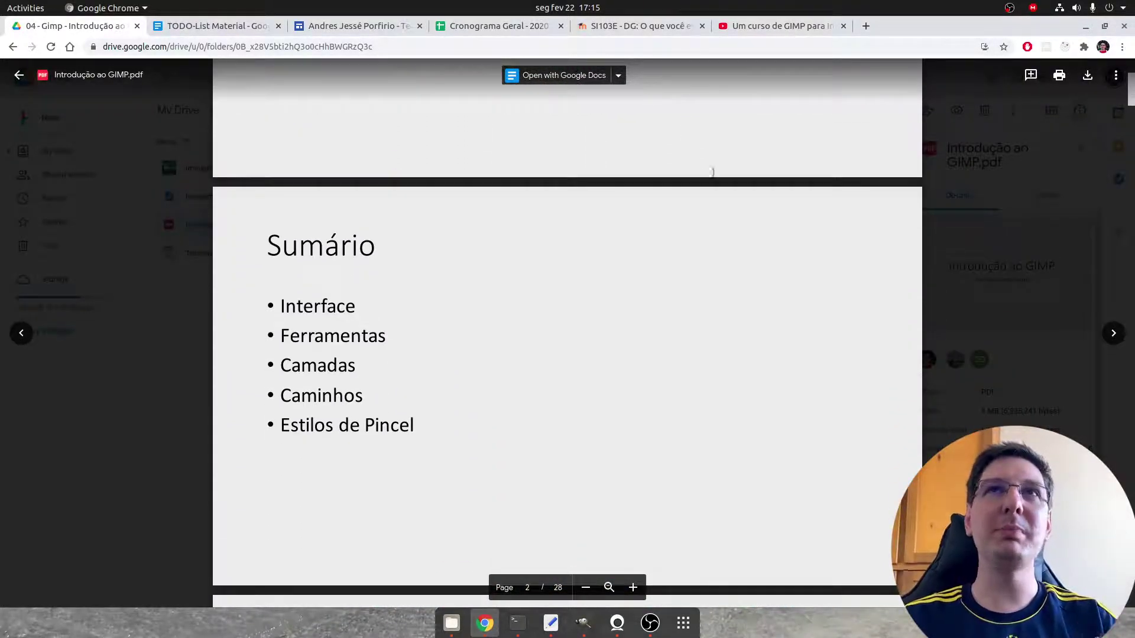
- Switch to the 'Um curso de GIMP para Iniciantes' tab and browse lessons Gimp 01–Gimp 11
left_click(768, 29)
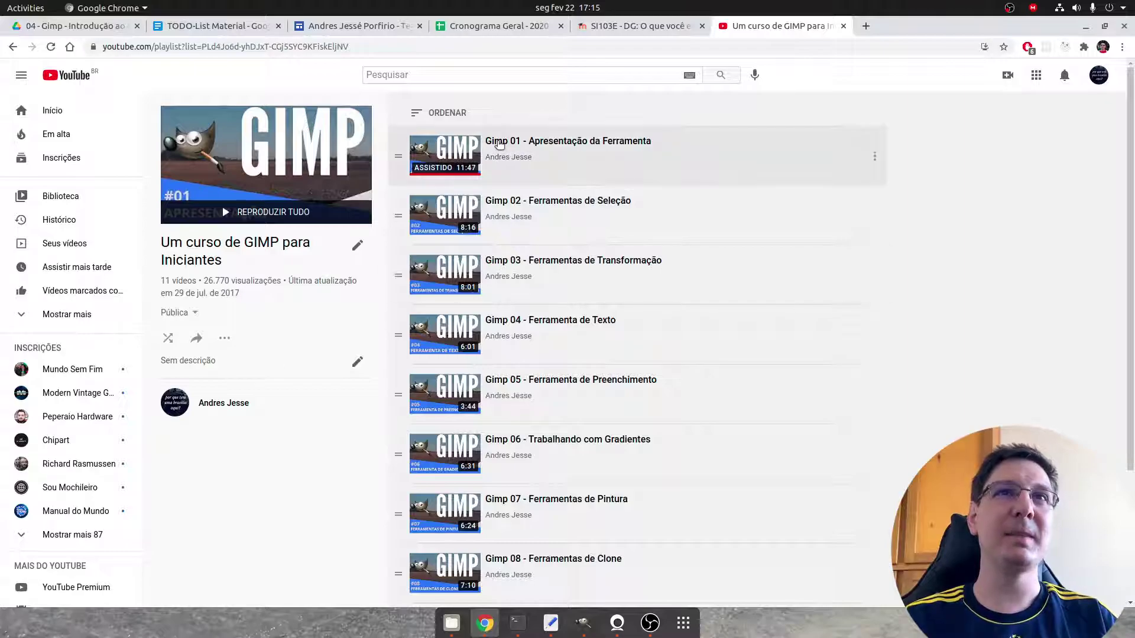
scroll(532, 148, "down", 5)
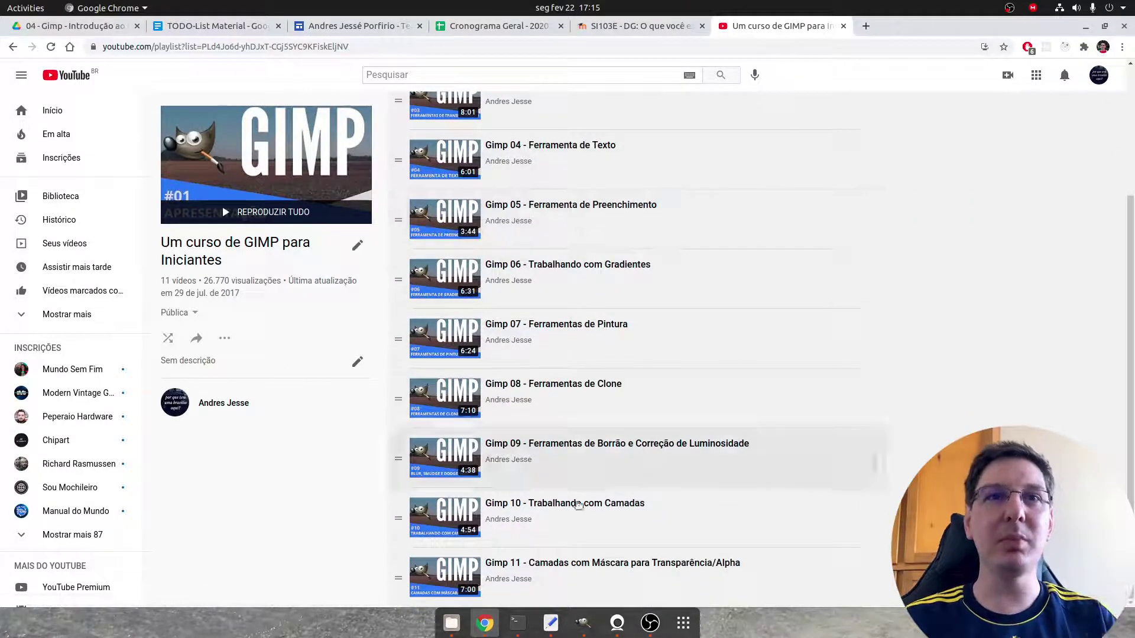
scroll(598, 390, "up", 1)
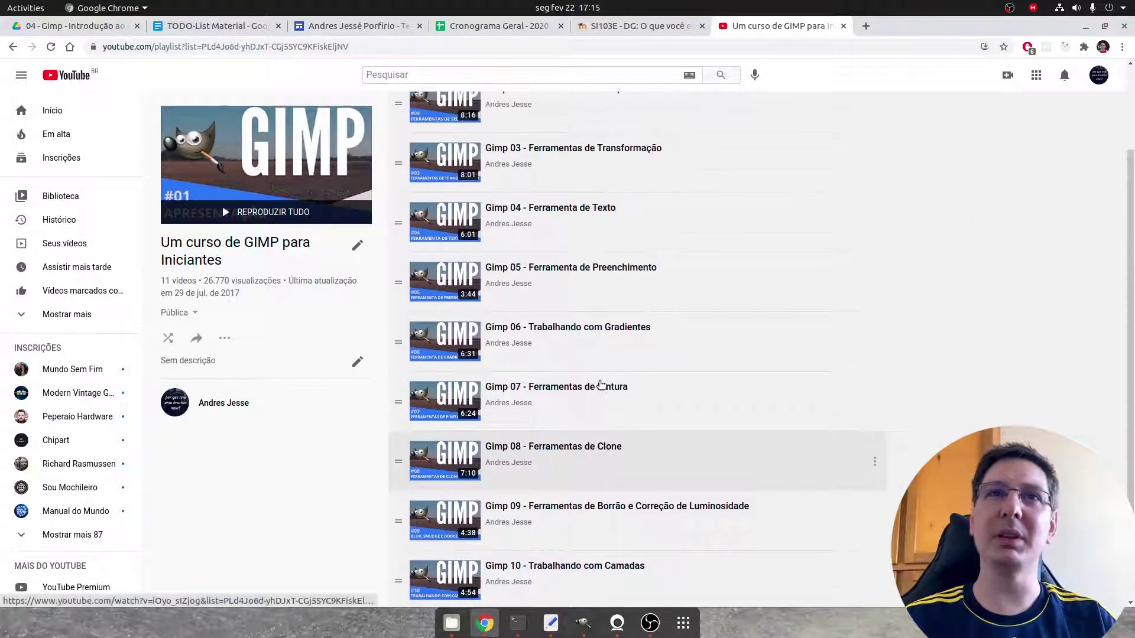
scroll(591, 238, "up", 1)
scroll(591, 239, "up", 3)
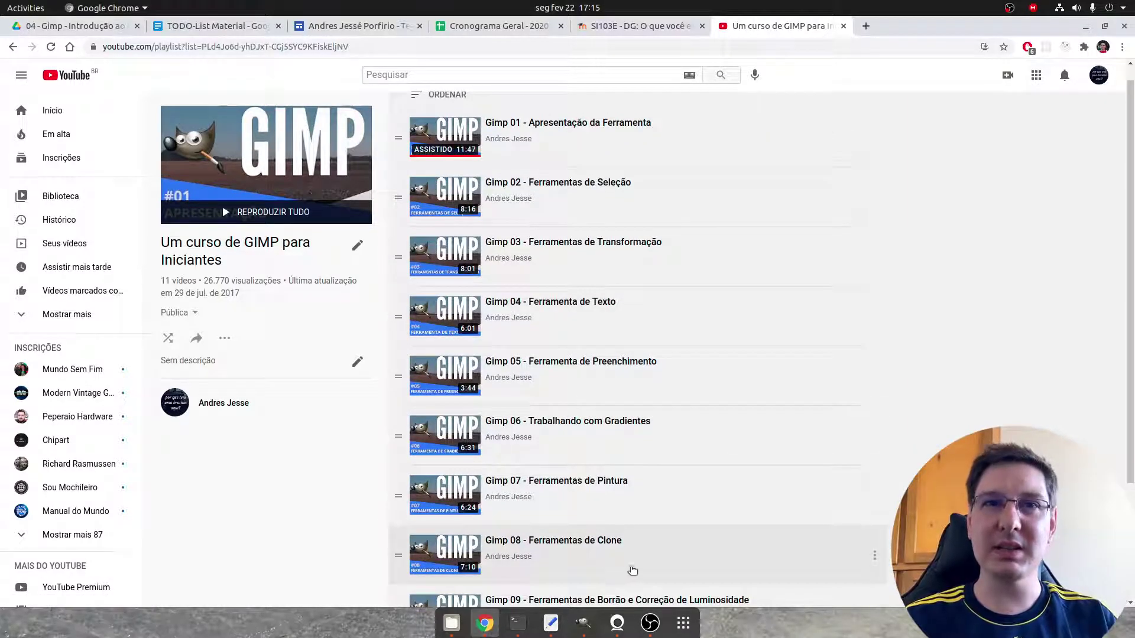
scroll(600, 355, "down", 2)
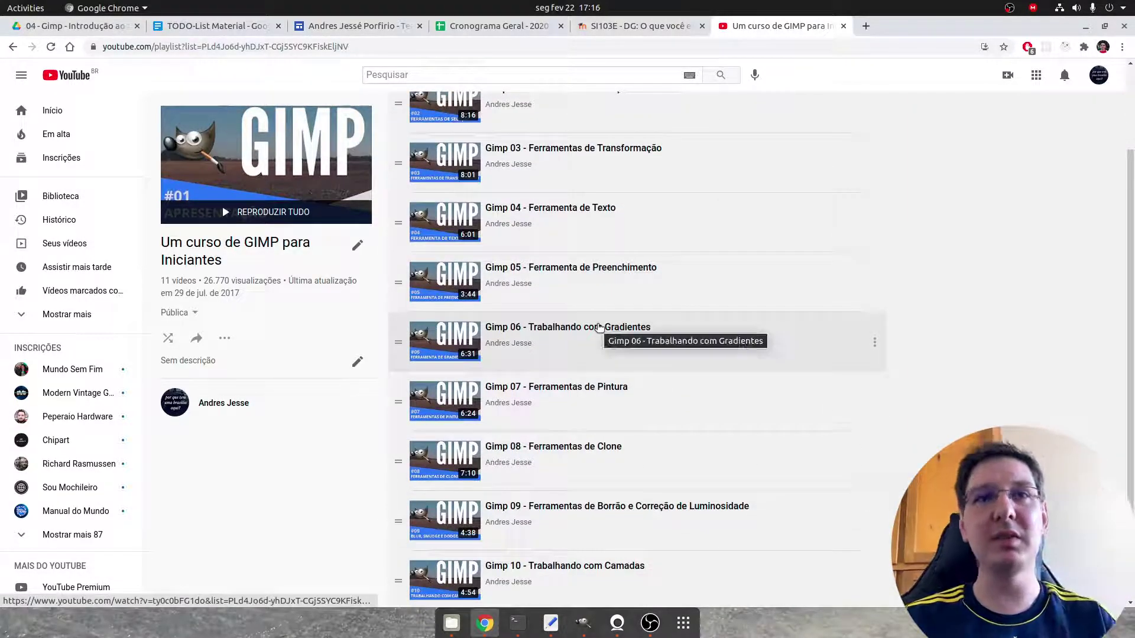
scroll(599, 327, "down", 1)
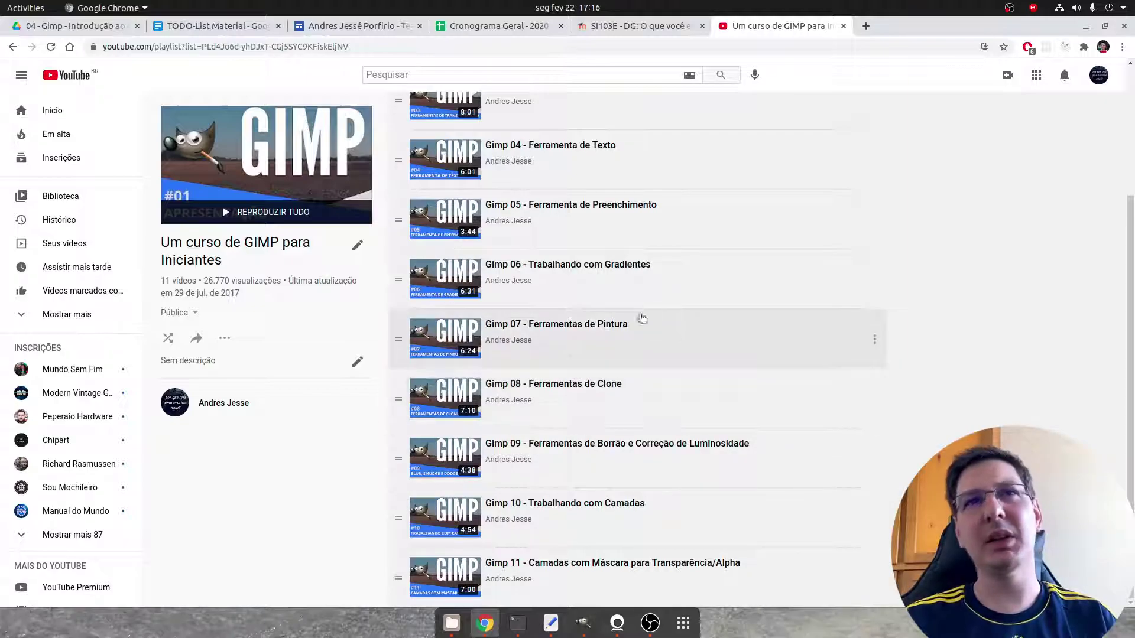
scroll(598, 236, "up", 3)
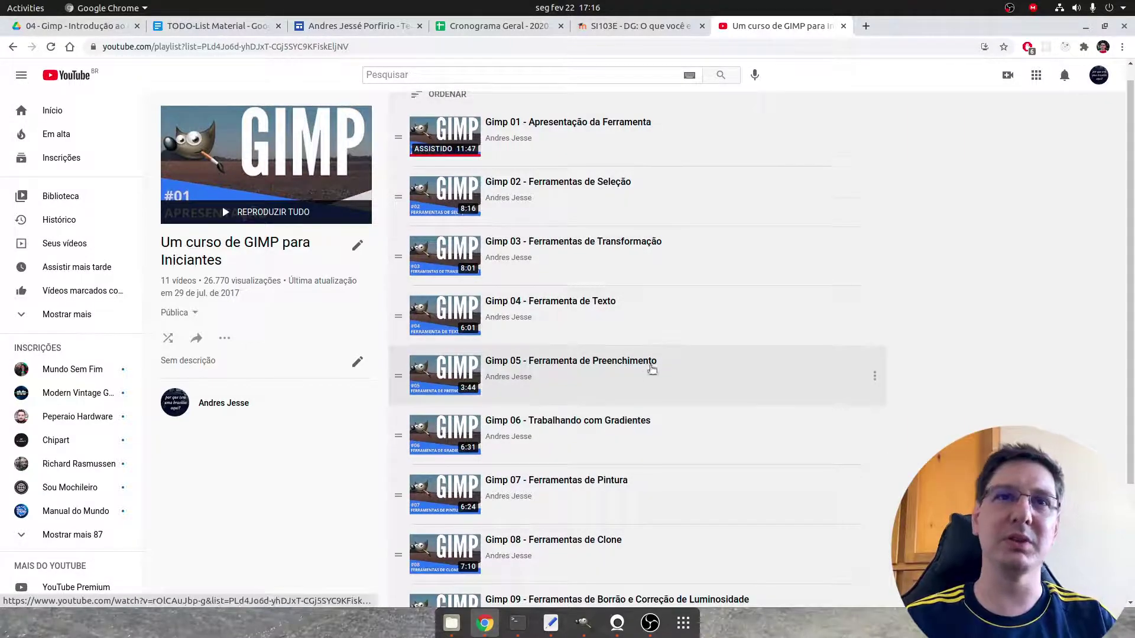
scroll(760, 383, "down", 2)
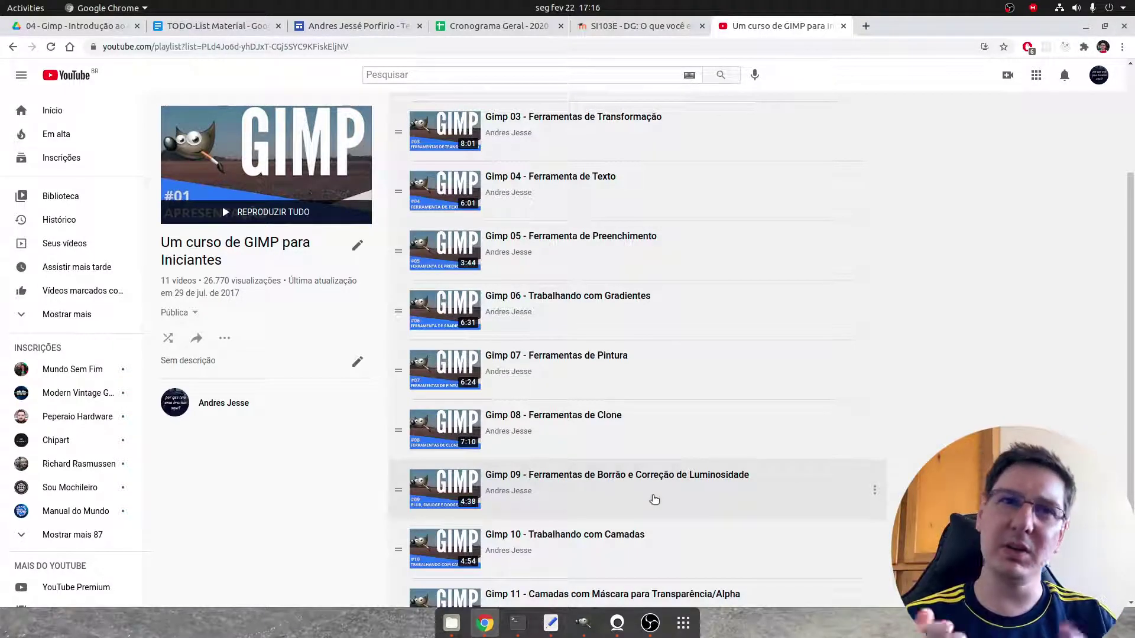
- Un-maximize GIMP and resize it to fill the left side below the top bar
left_click(584, 623)
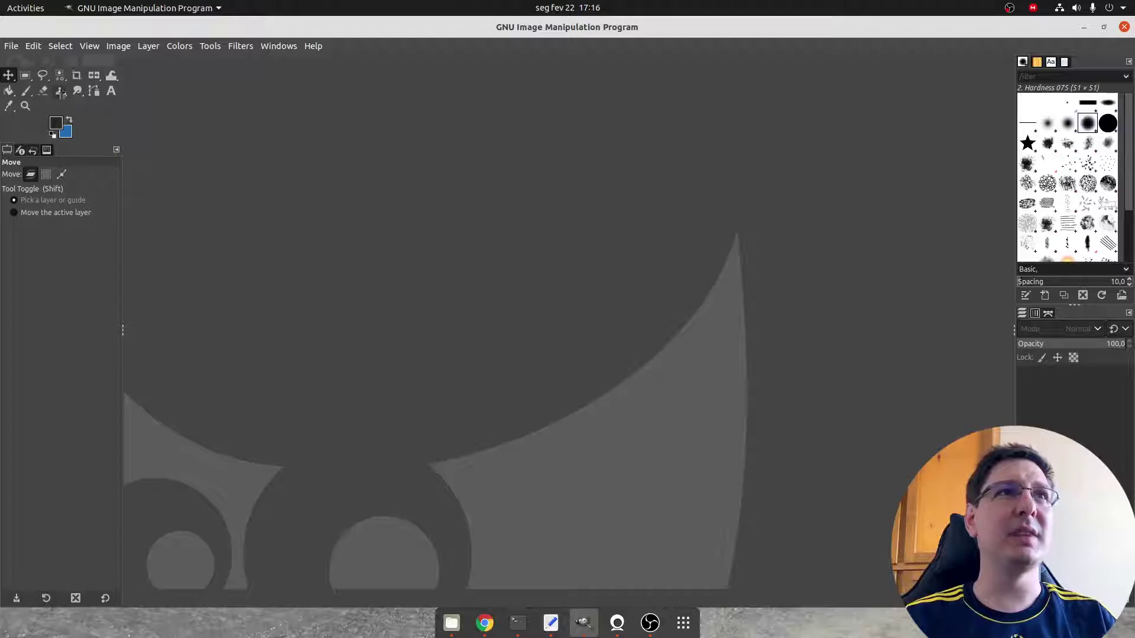
left_click(1105, 28)
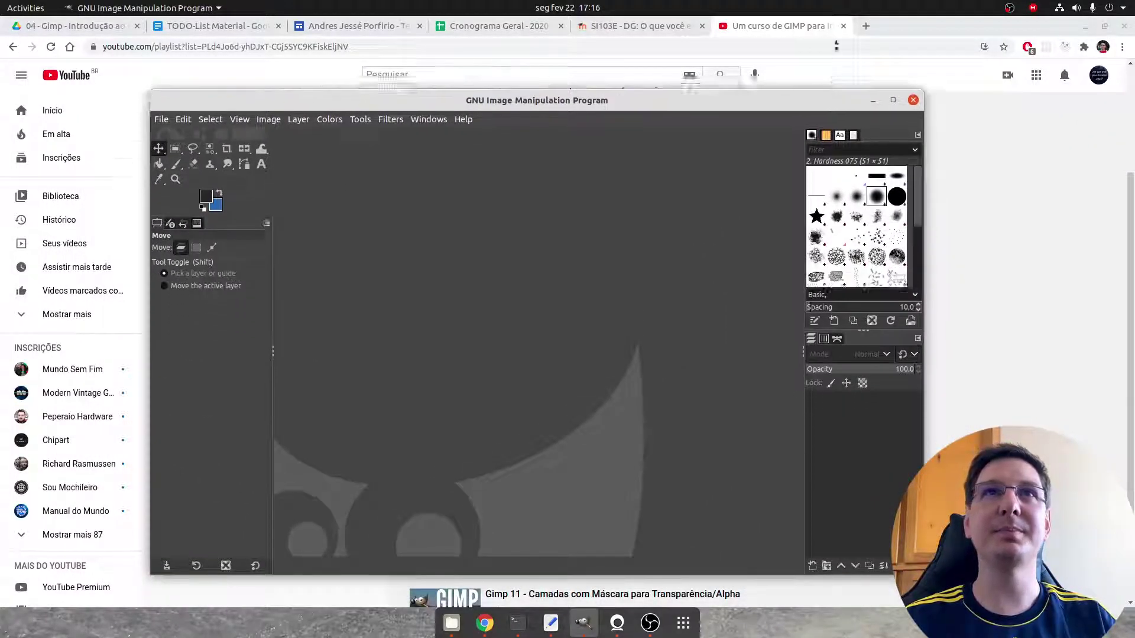
left_click_drag(836, 136, 836, 20)
left_click_drag(149, 581, 2, 607)
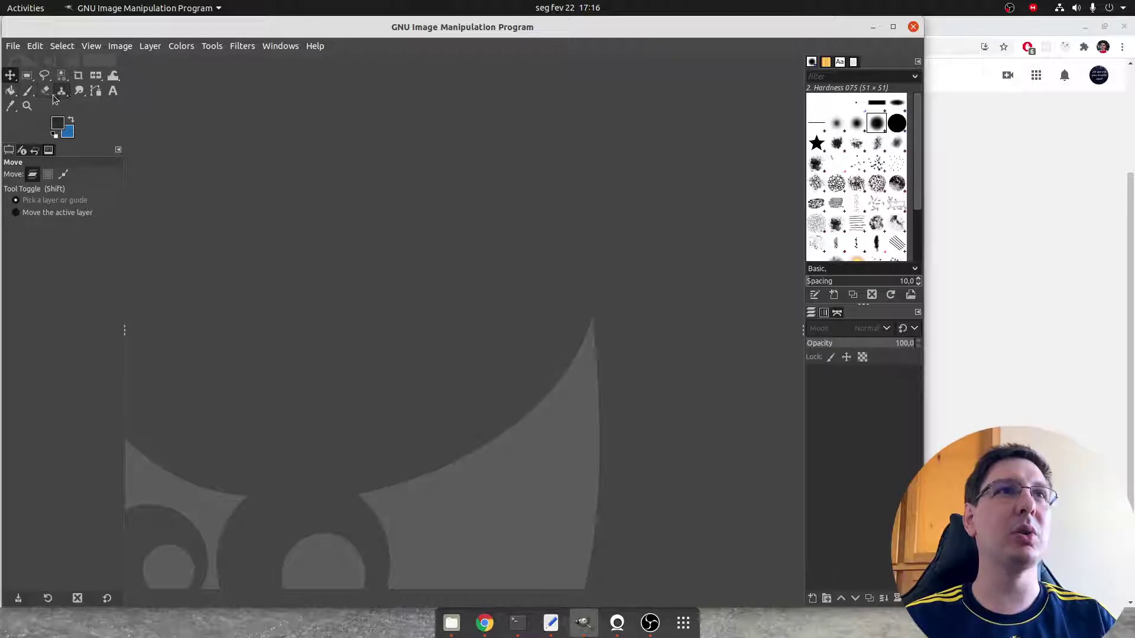
- View the PDF's Interface slide in the Drive tab, then return to GIMP
left_click(484, 624)
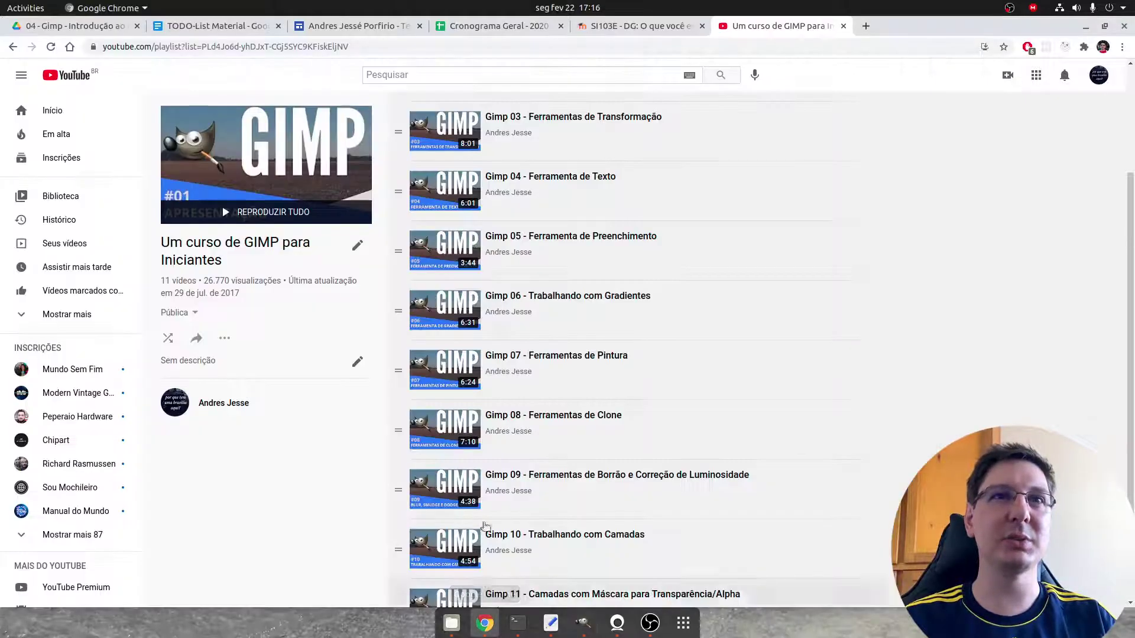
left_click(74, 25)
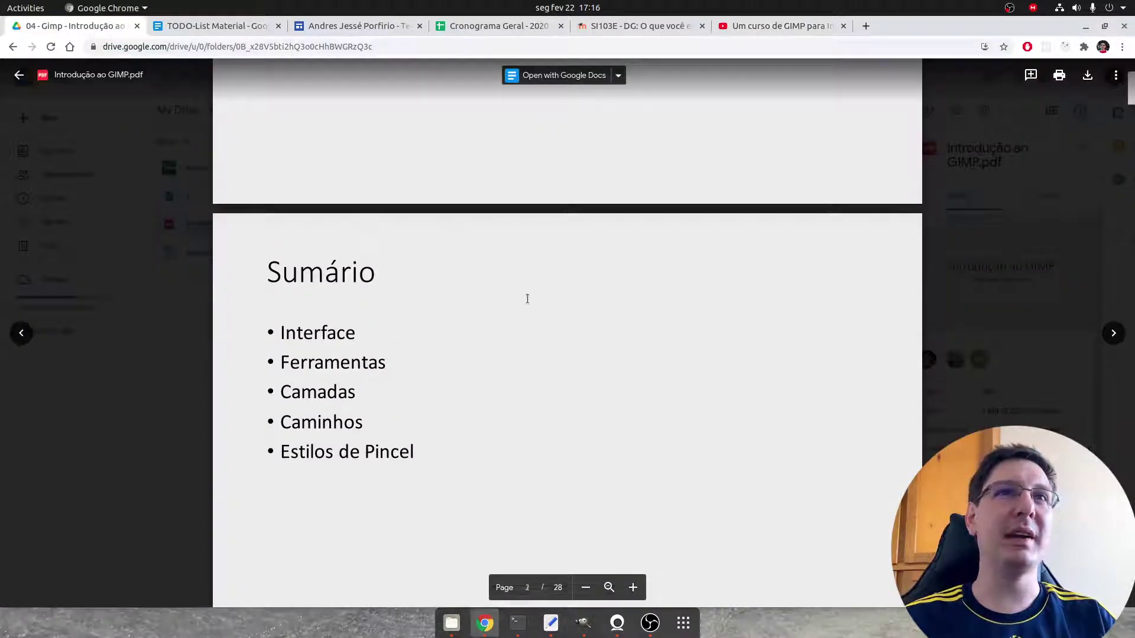
scroll(527, 299, "down", 10)
scroll(431, 99, "up", 1)
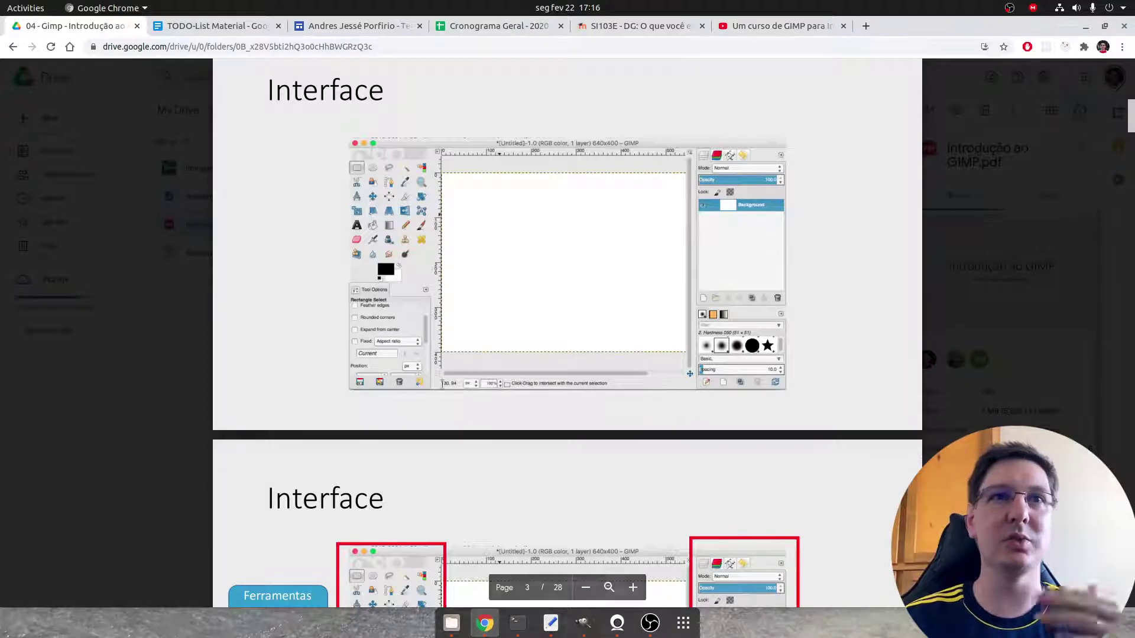
mouse_move(583, 622)
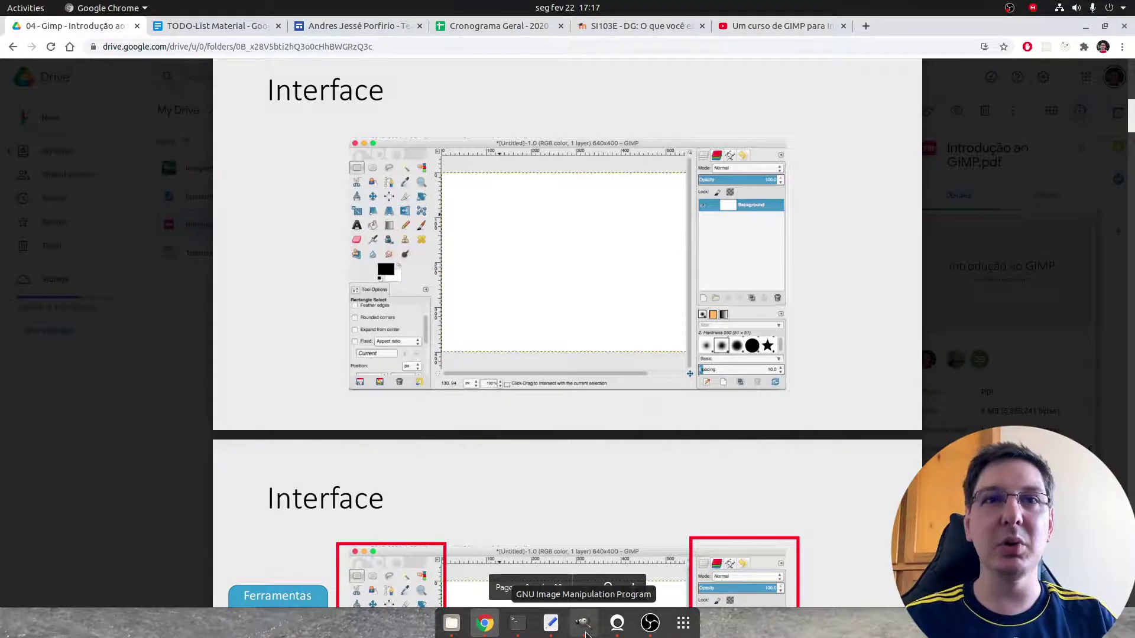
left_click(585, 635)
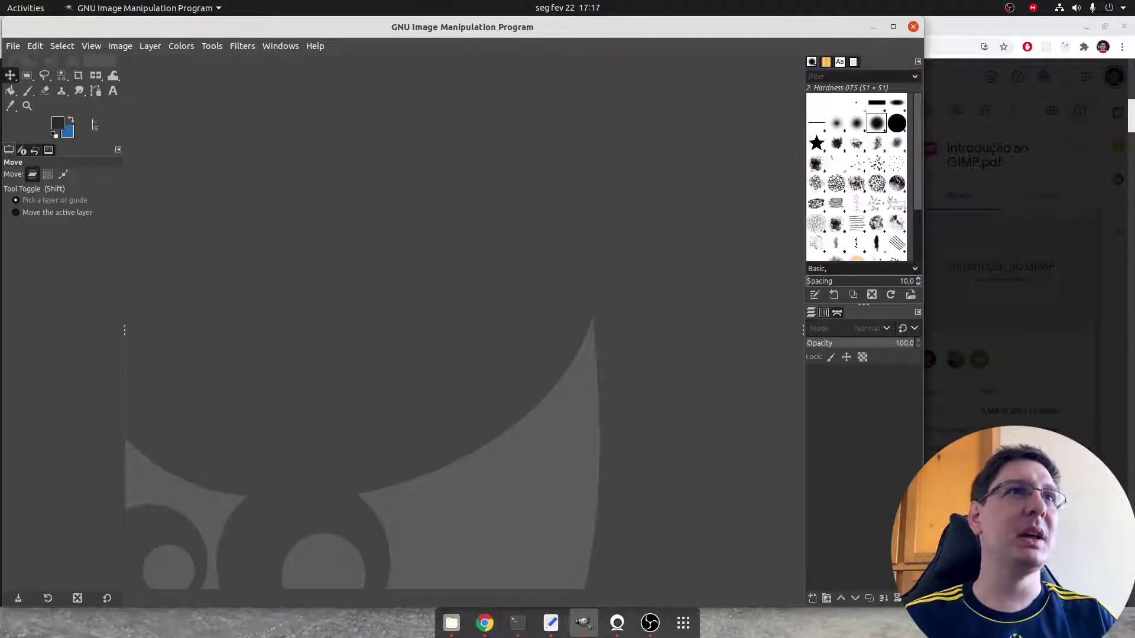
- Check the PDF, then inspect GIMP's Bucket Fill and Paintbrush tool groups without changing tools
left_click(484, 623)
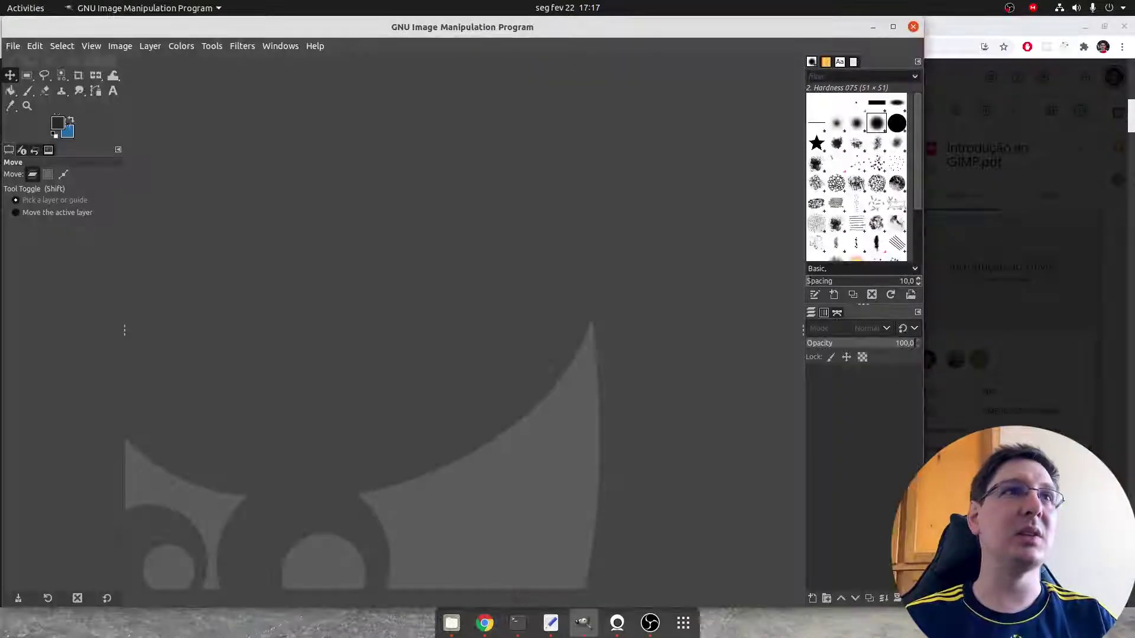
left_click(583, 623)
right_click(11, 96)
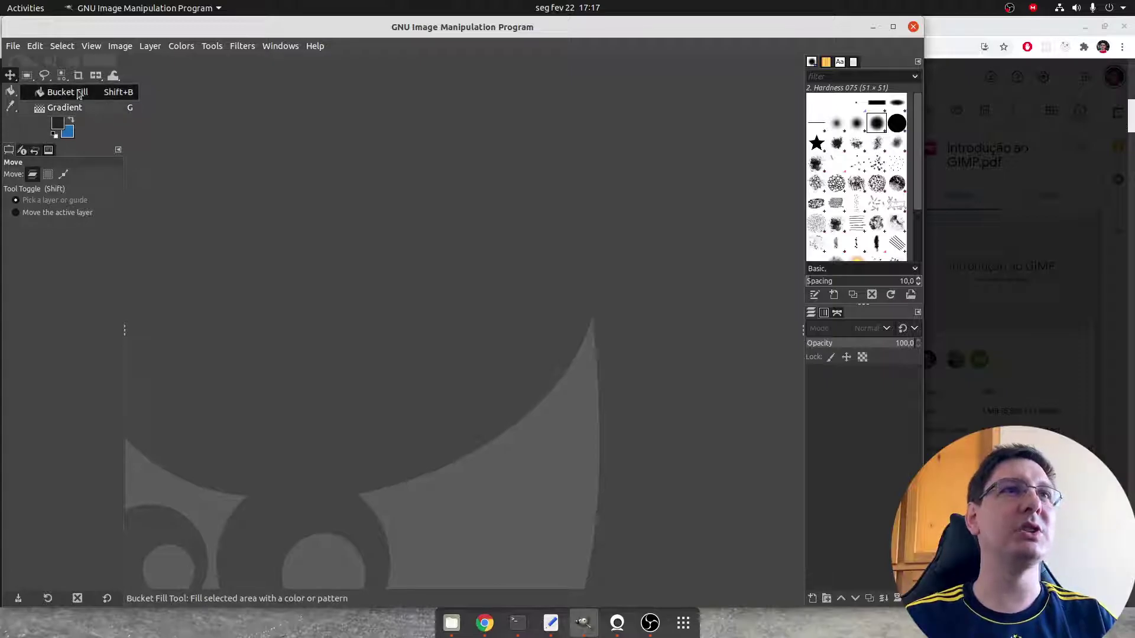
left_click(79, 129)
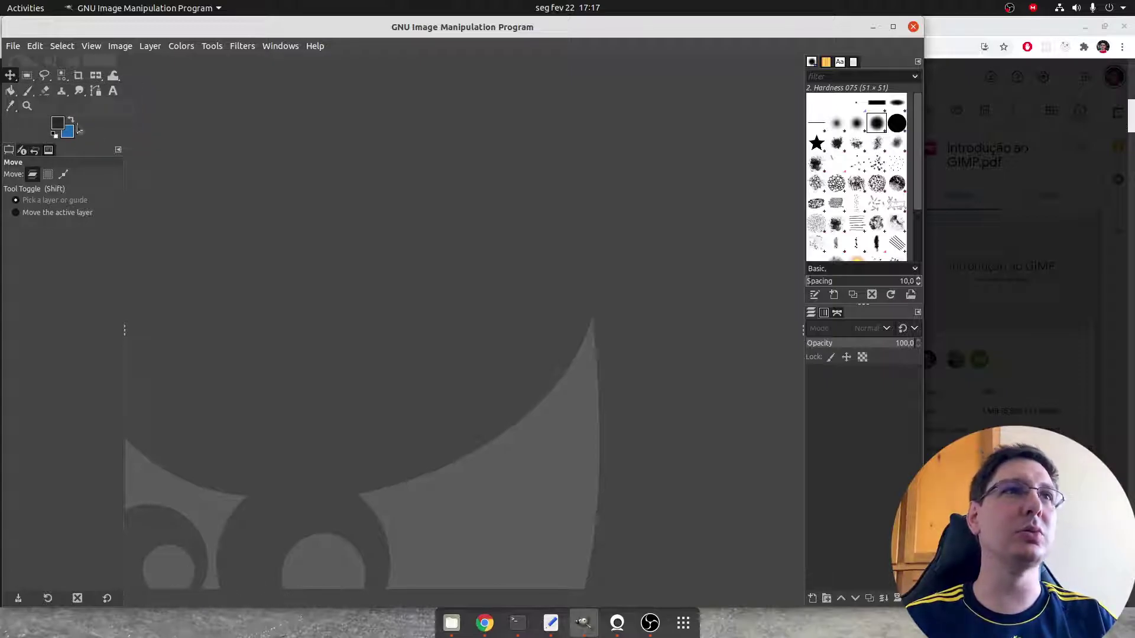
left_click(28, 93)
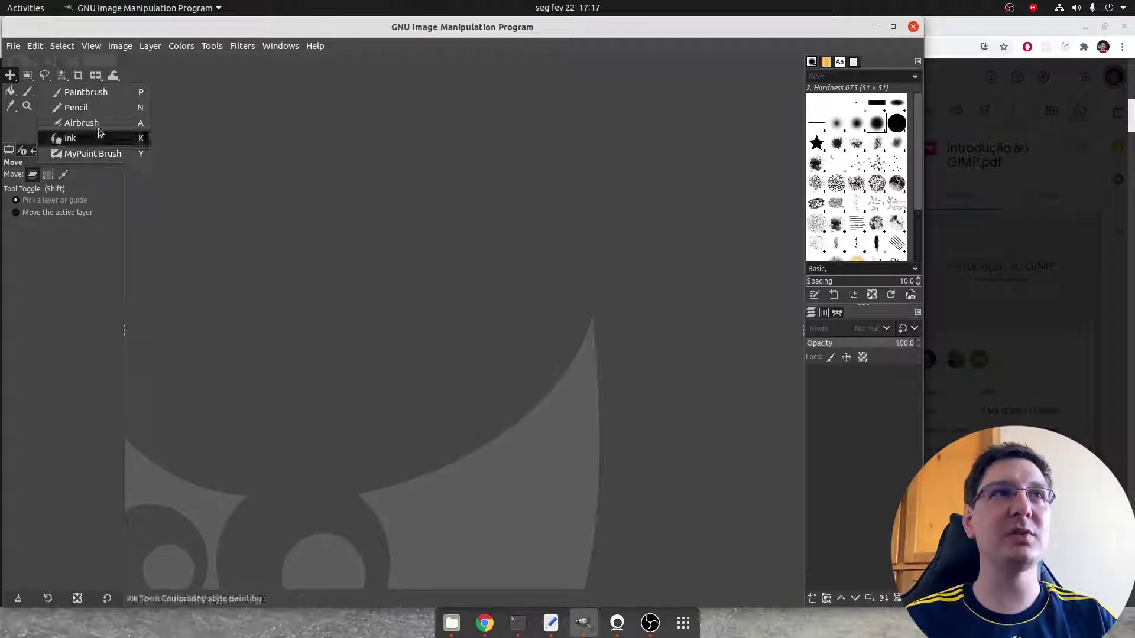
left_click(230, 197)
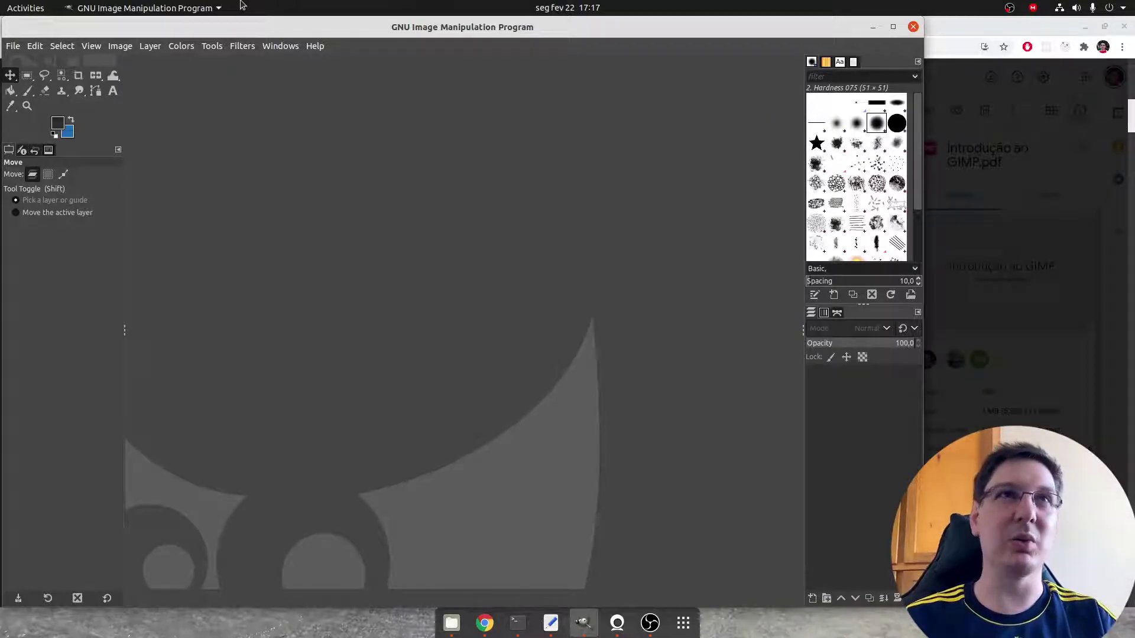
- Check the Windows menu for Single-Window Mode, then open the Edit menu
left_click(280, 46)
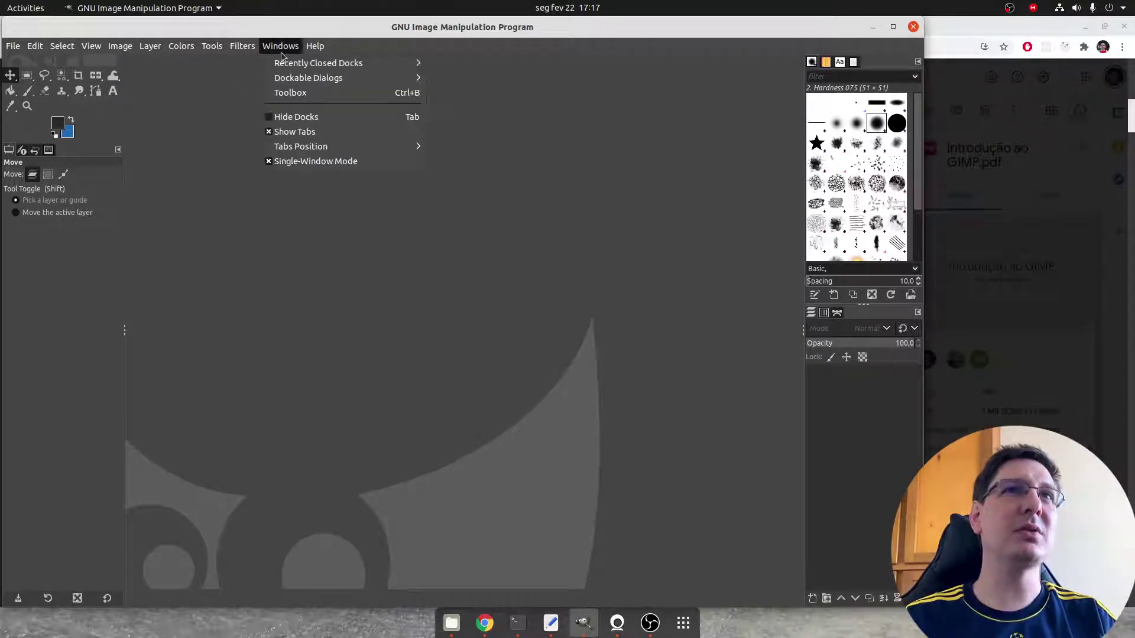
left_click(213, 56)
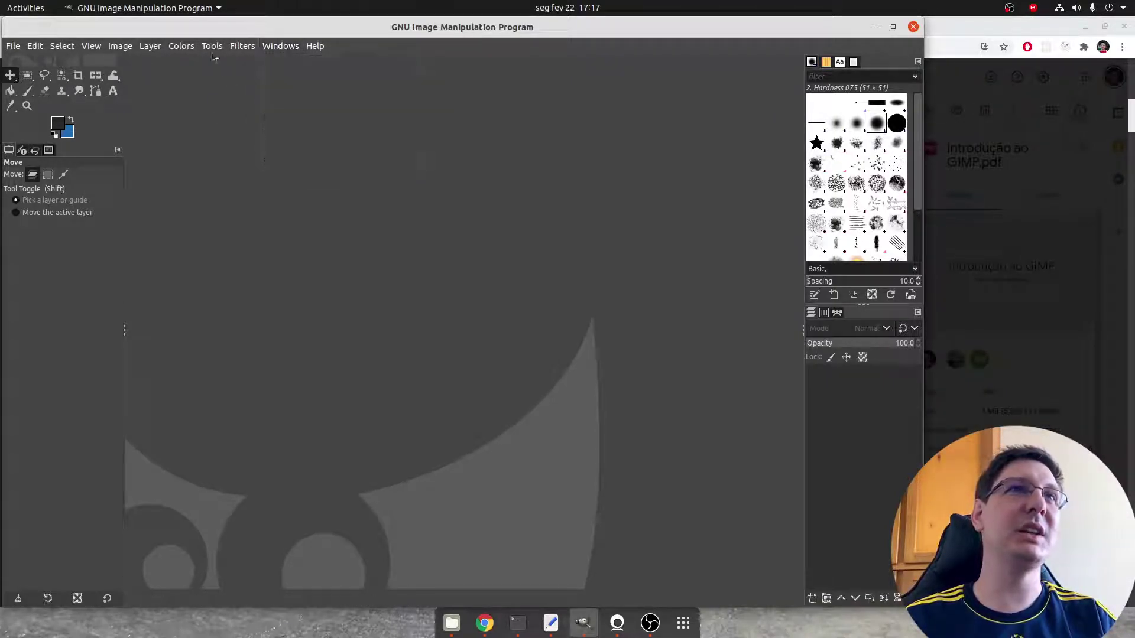
left_click(42, 49)
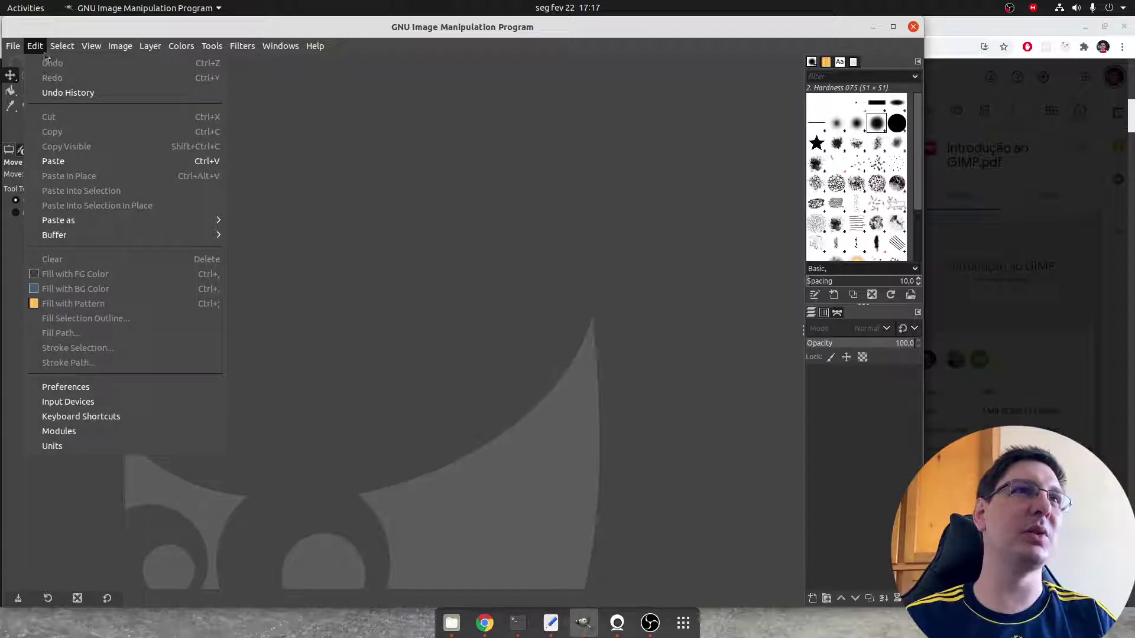
- Set GIMP's icon theme to Legacy in Preferences > Interface > Icon Theme and confirm
left_click(69, 387)
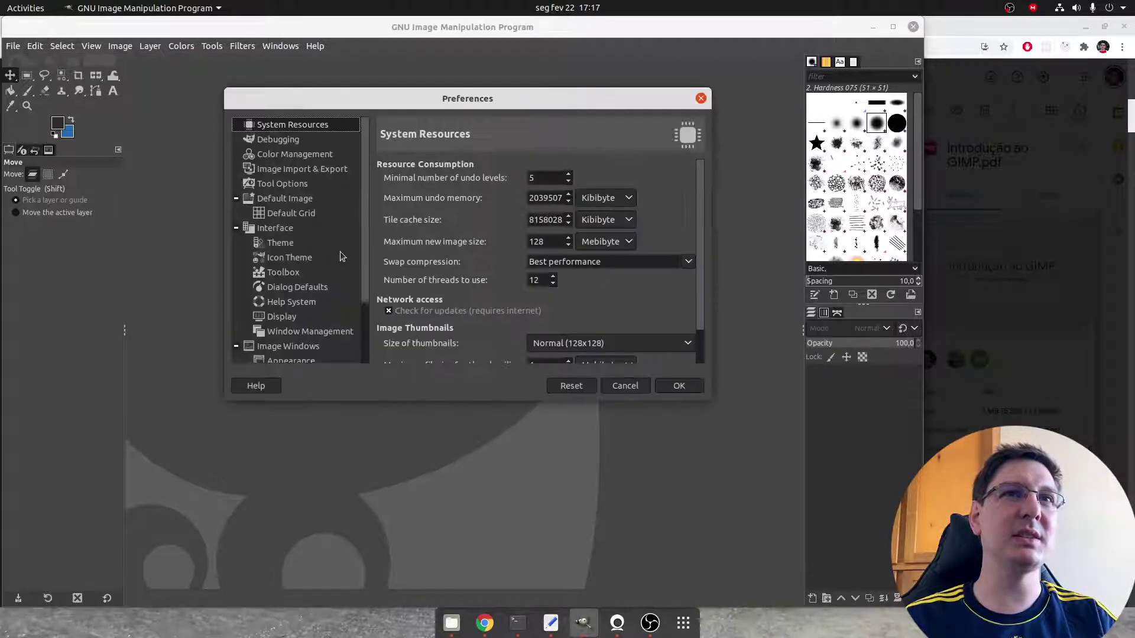
left_click(279, 245)
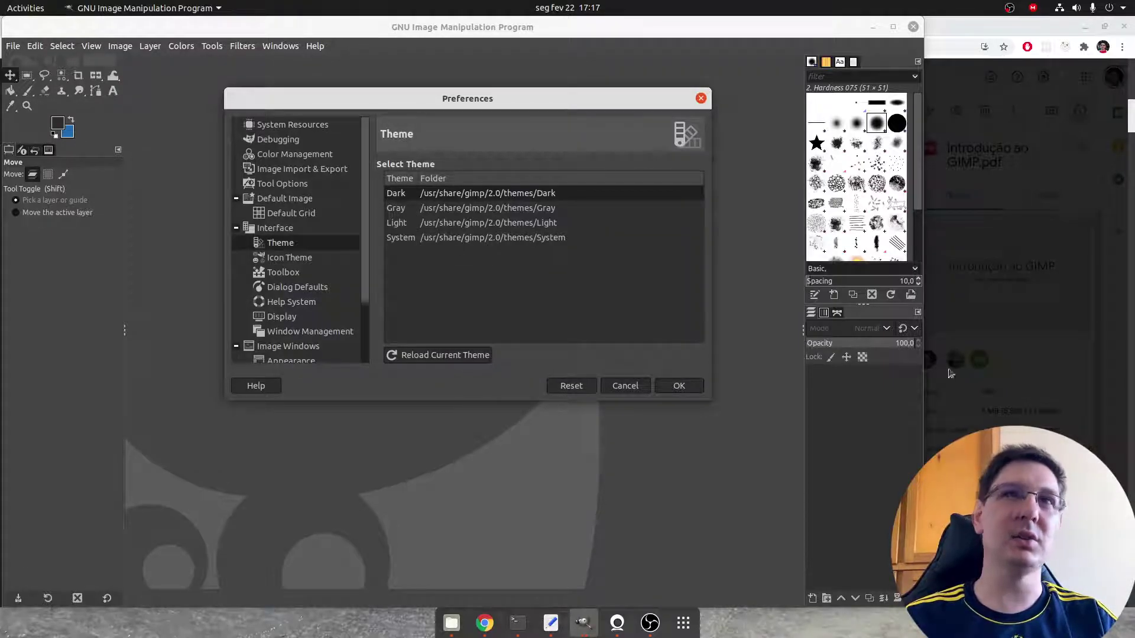
mouse_move(1019, 266)
left_click(293, 258)
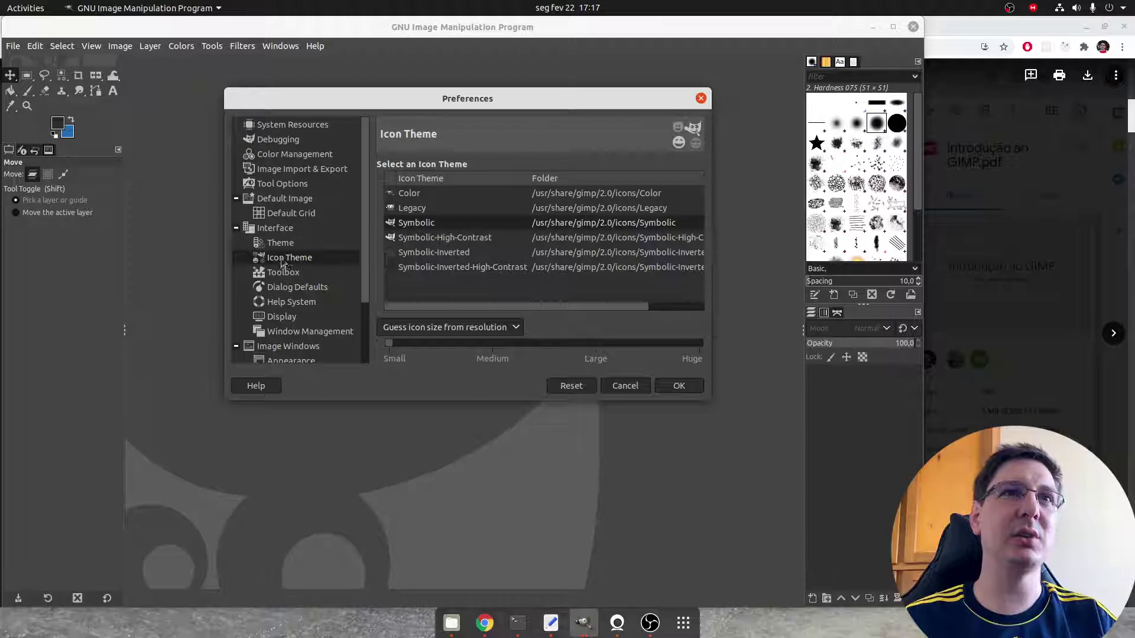
left_click(419, 212)
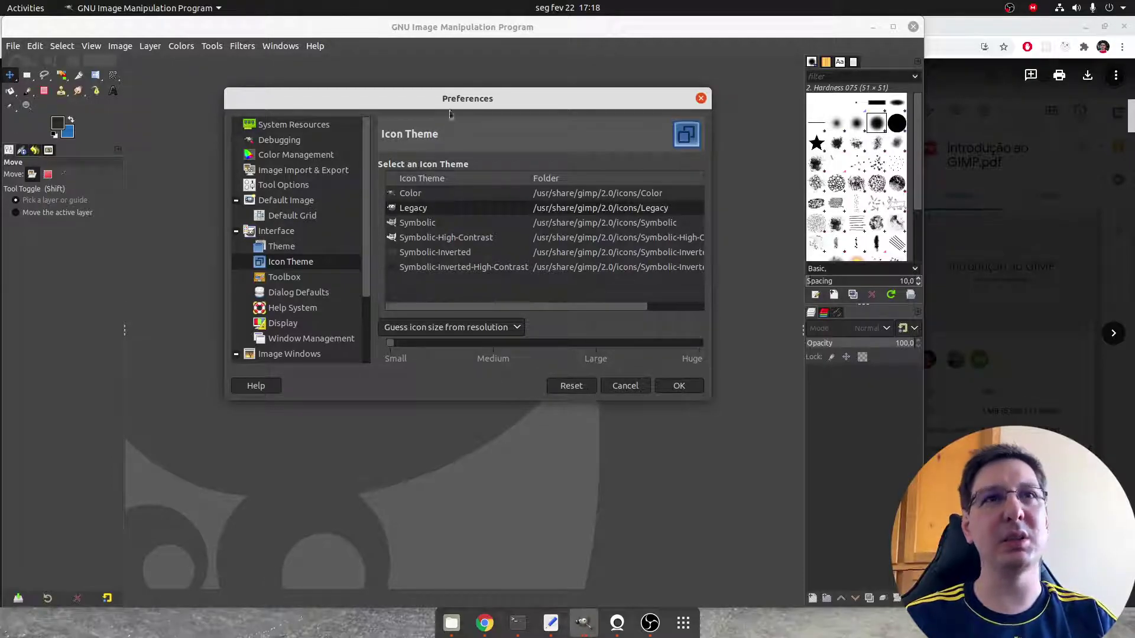
left_click(679, 385)
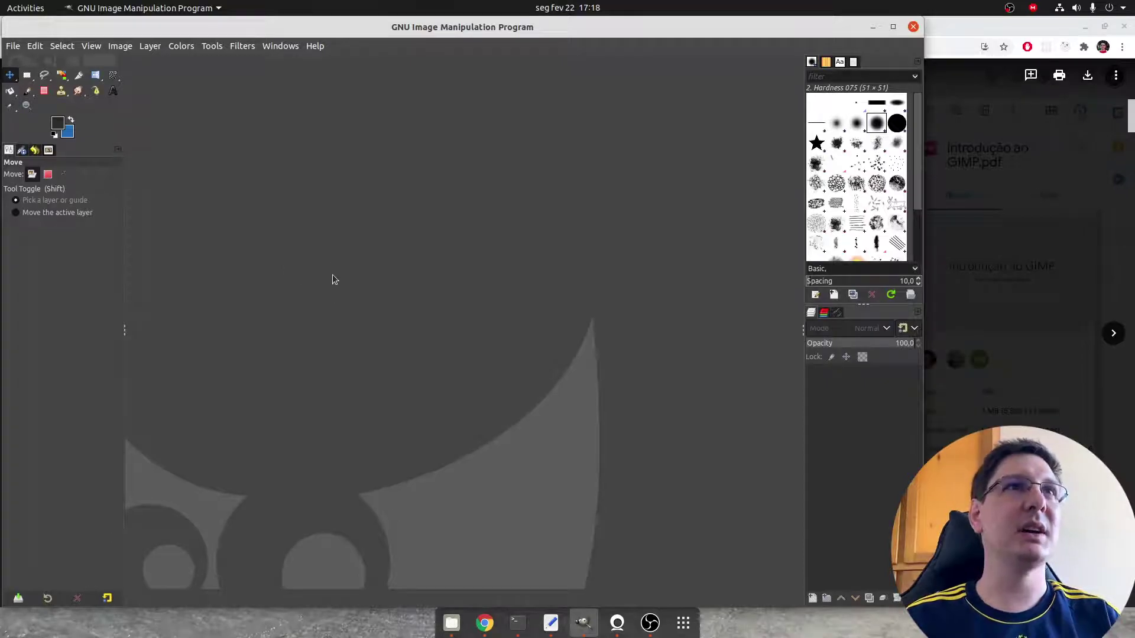
- In the Drive folder, preview imagem_exemplo.png and imagem_exemplo.txt, then close them
left_click(490, 632)
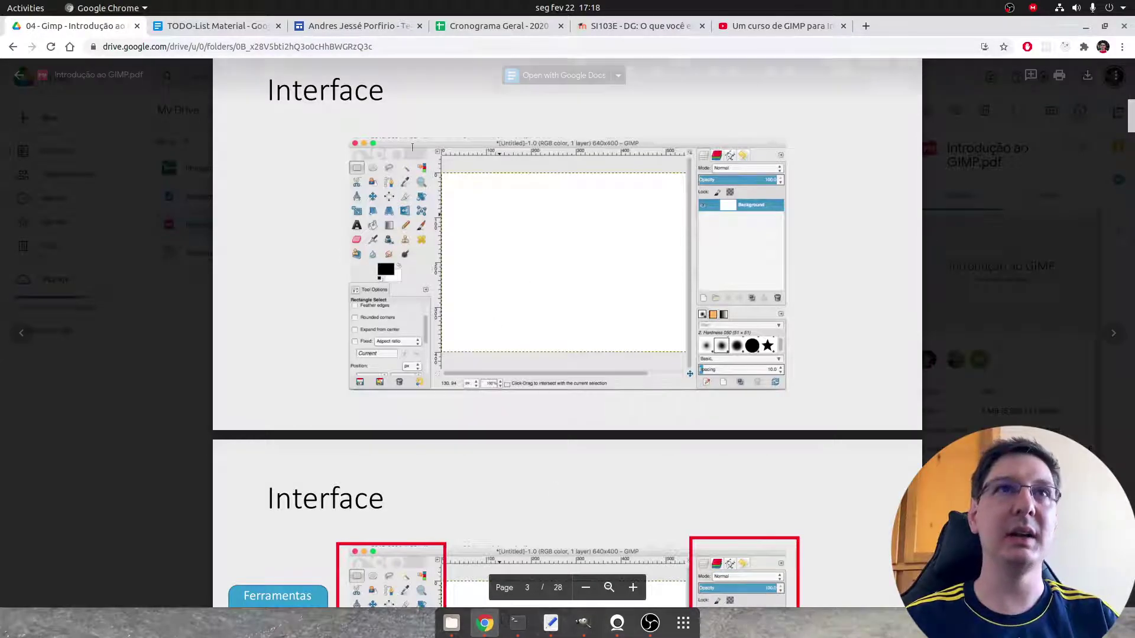
left_click(137, 200)
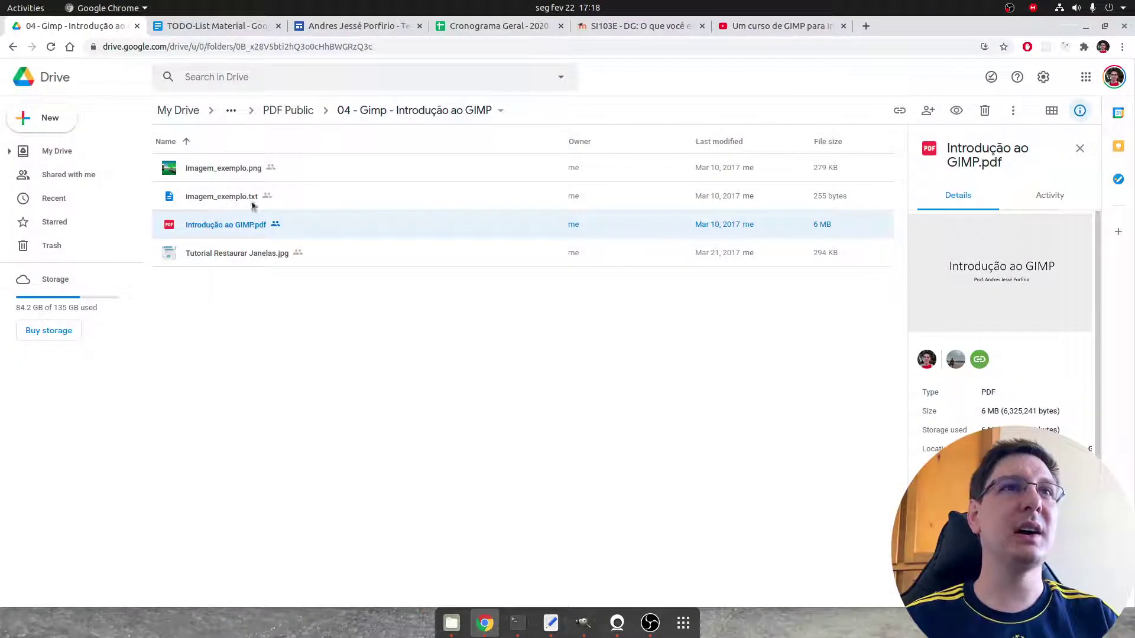
double_click(222, 172)
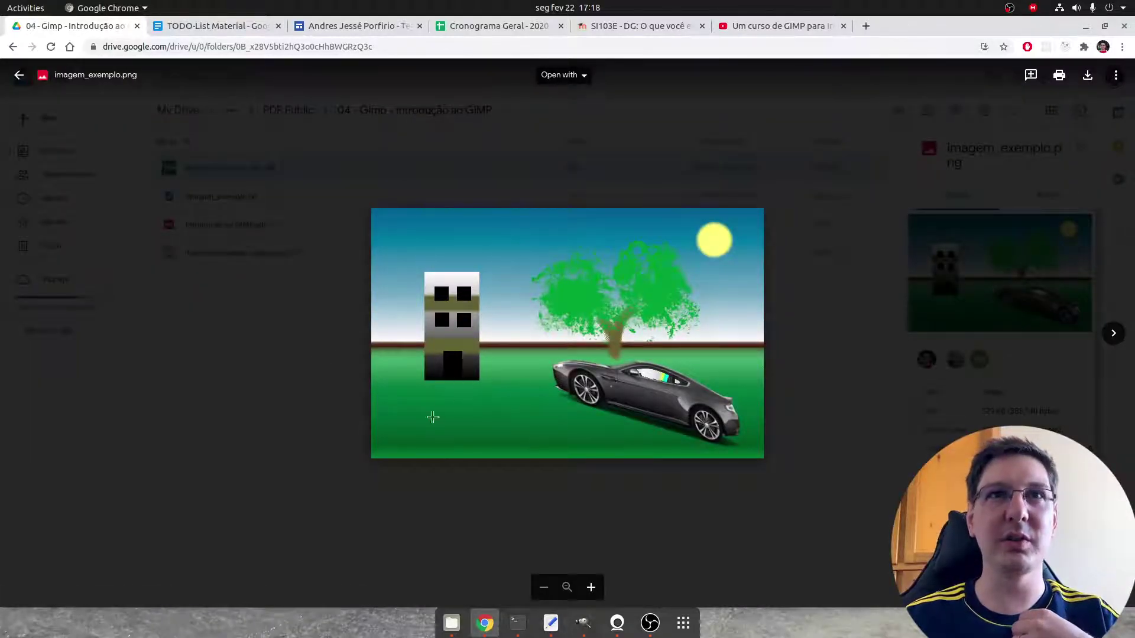
left_click(195, 296)
double_click(220, 196)
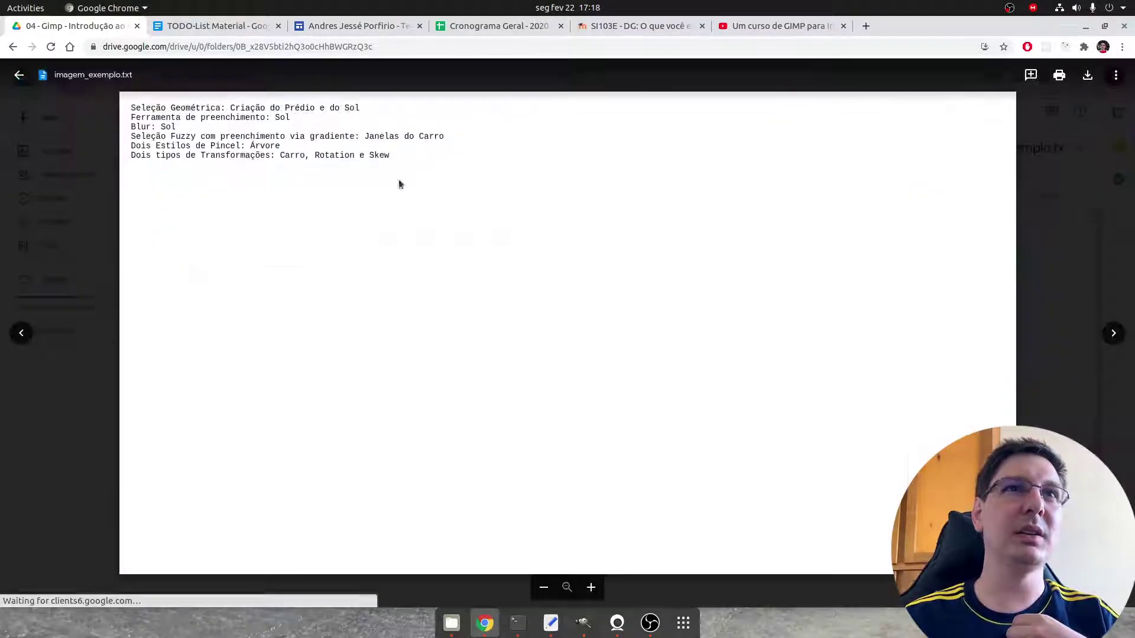
left_click(84, 223)
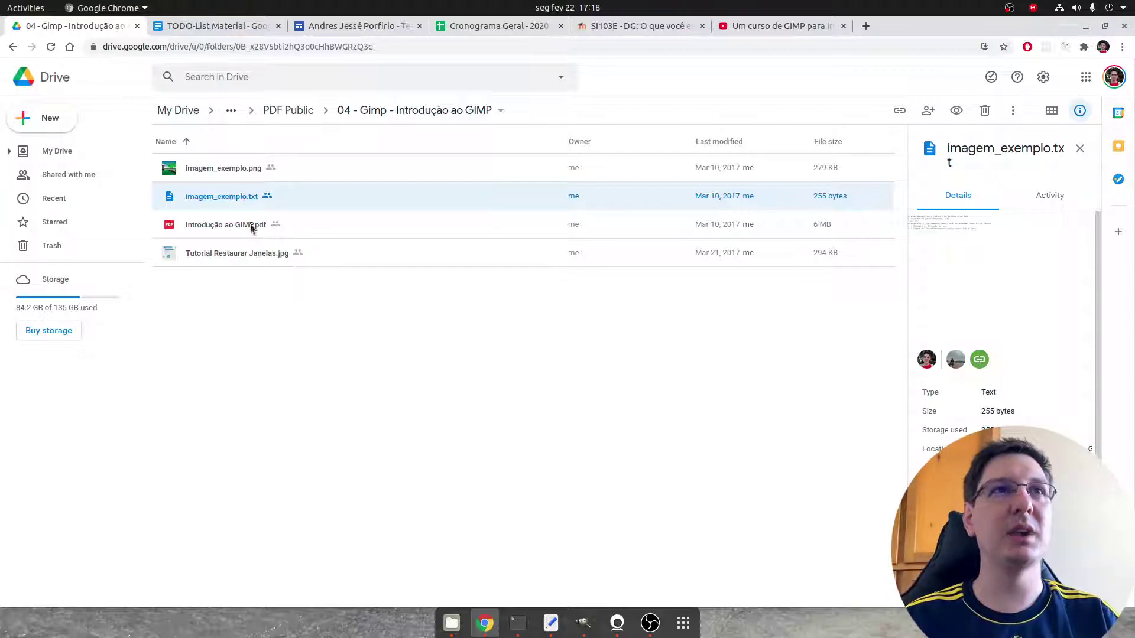
- Preview Tutorial Restaurar Janelas.jpg full-size, then bring GIMP back in front
left_click(303, 327)
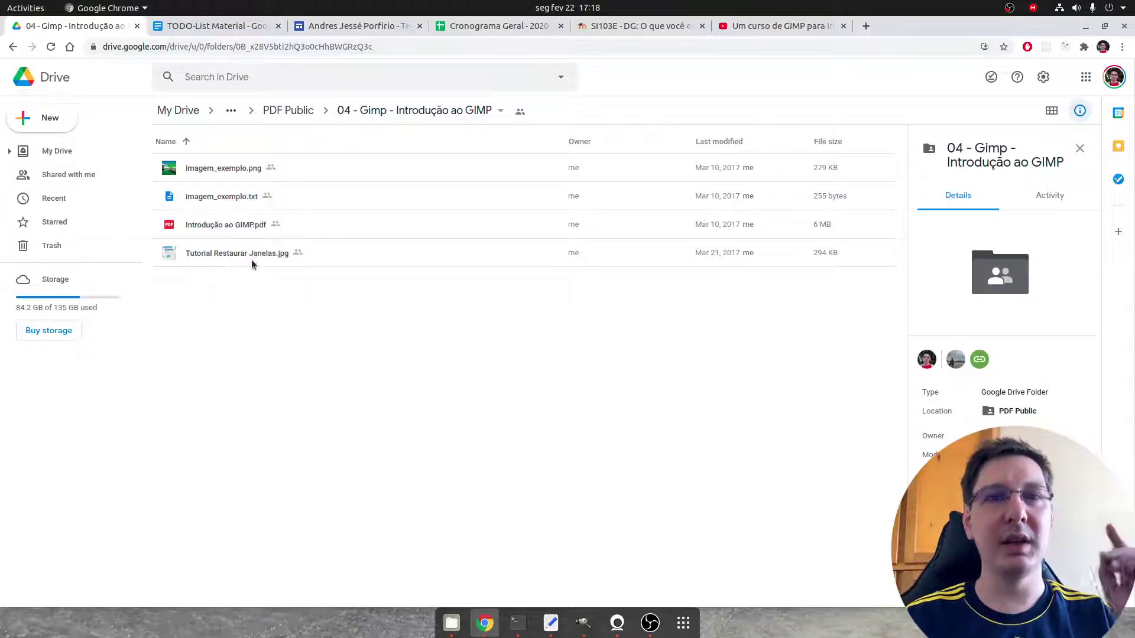
left_click(251, 254)
double_click(251, 255)
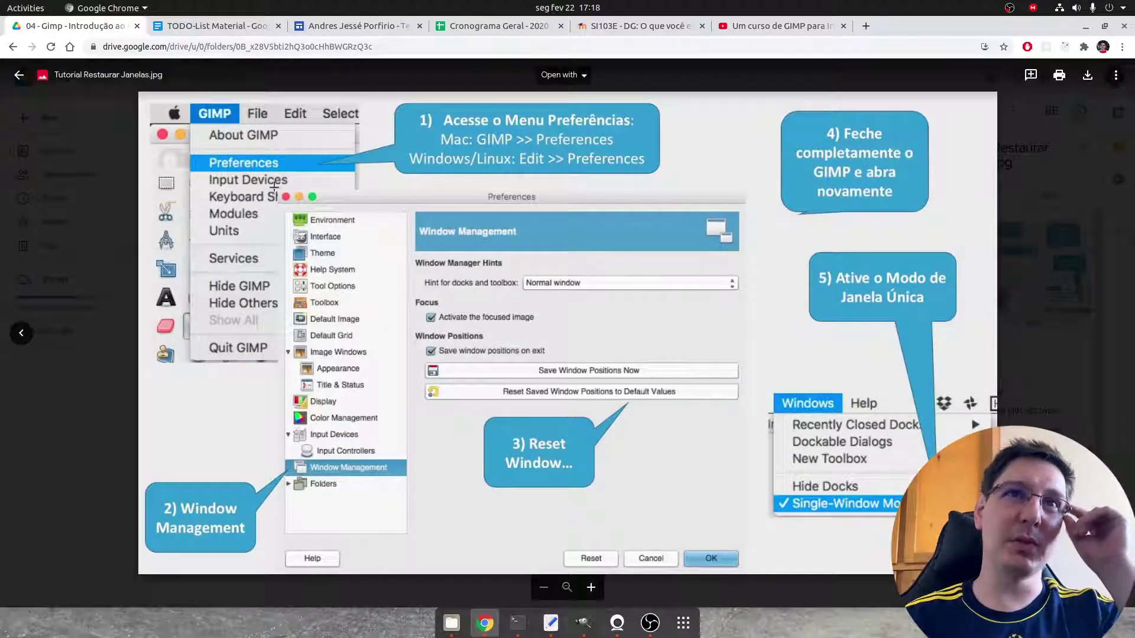
left_click(584, 623)
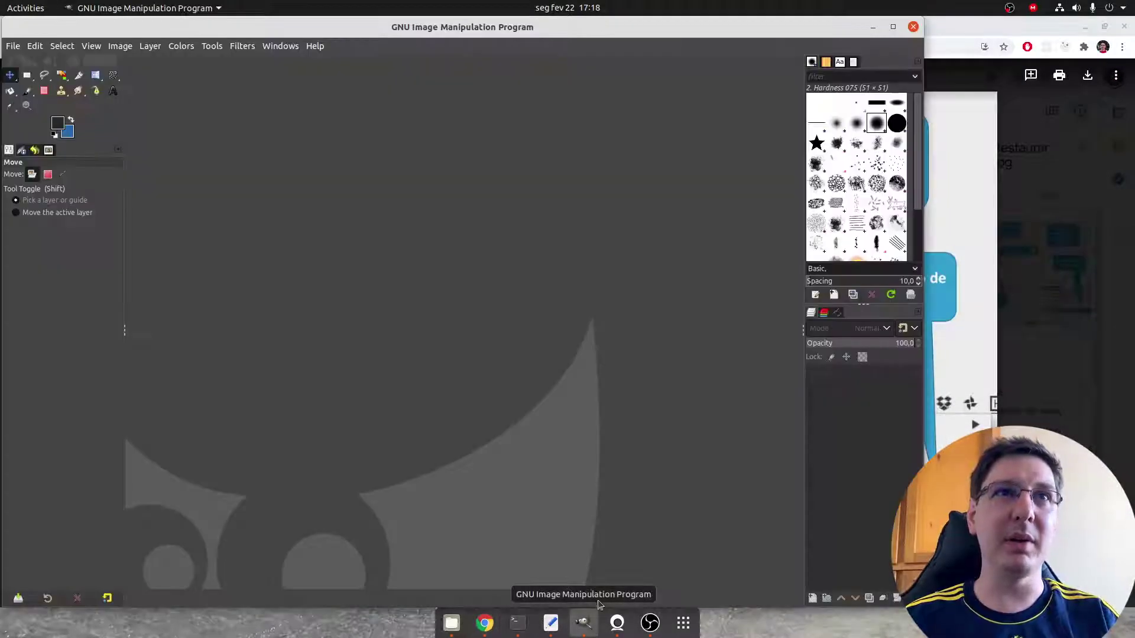
- Turn off Single-Window Mode and reposition the now-floating image window
left_click(280, 46)
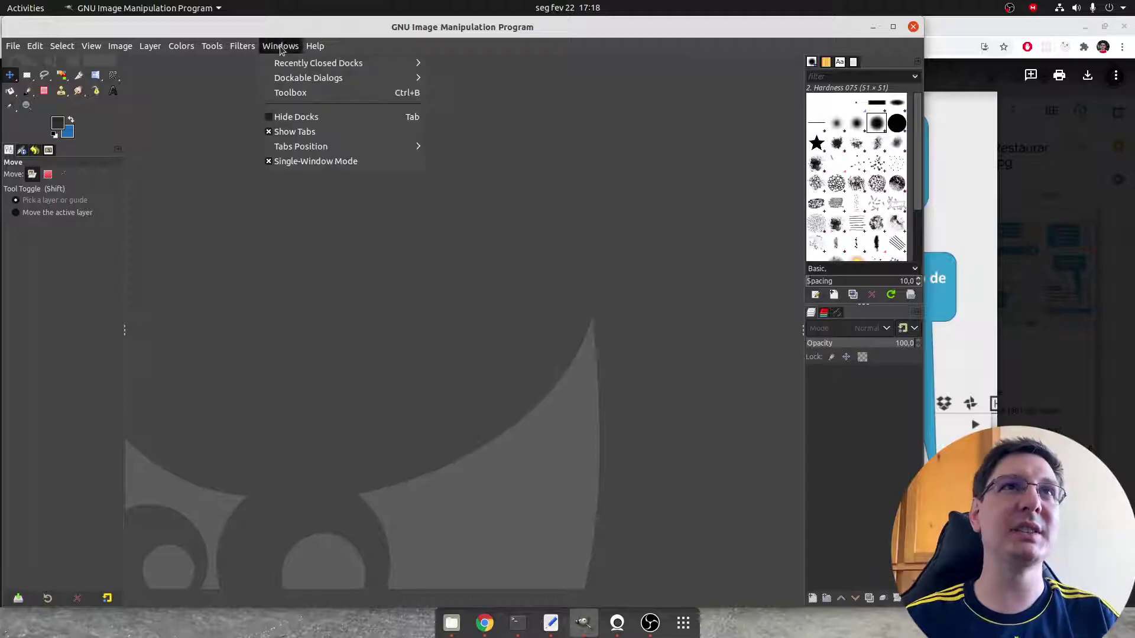
left_click(271, 163)
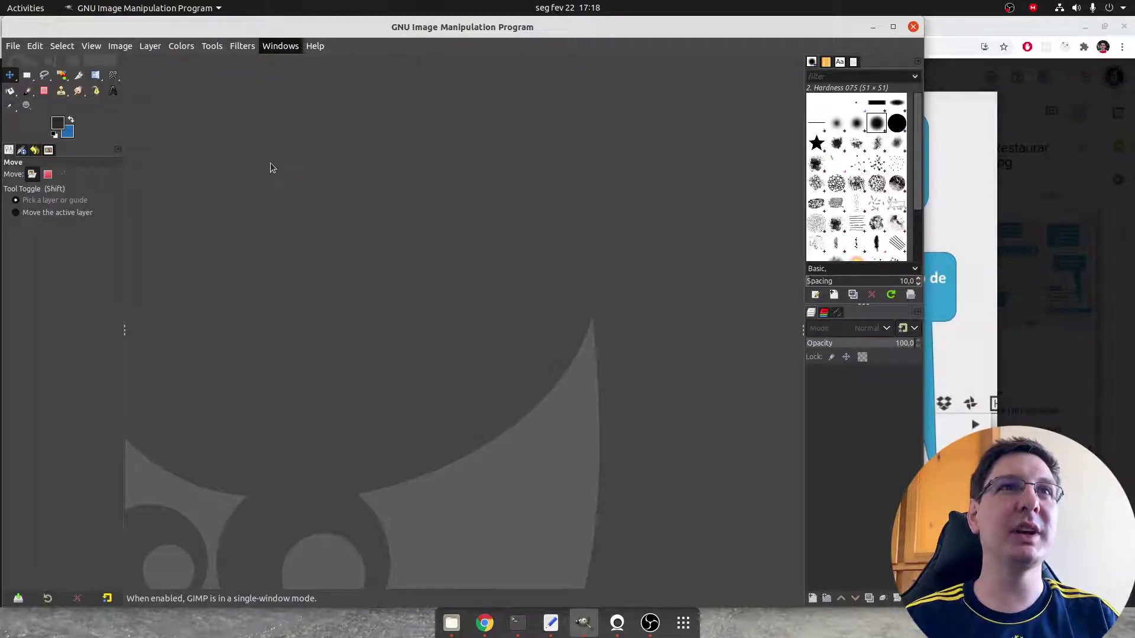
left_click_drag(253, 28, 453, 112)
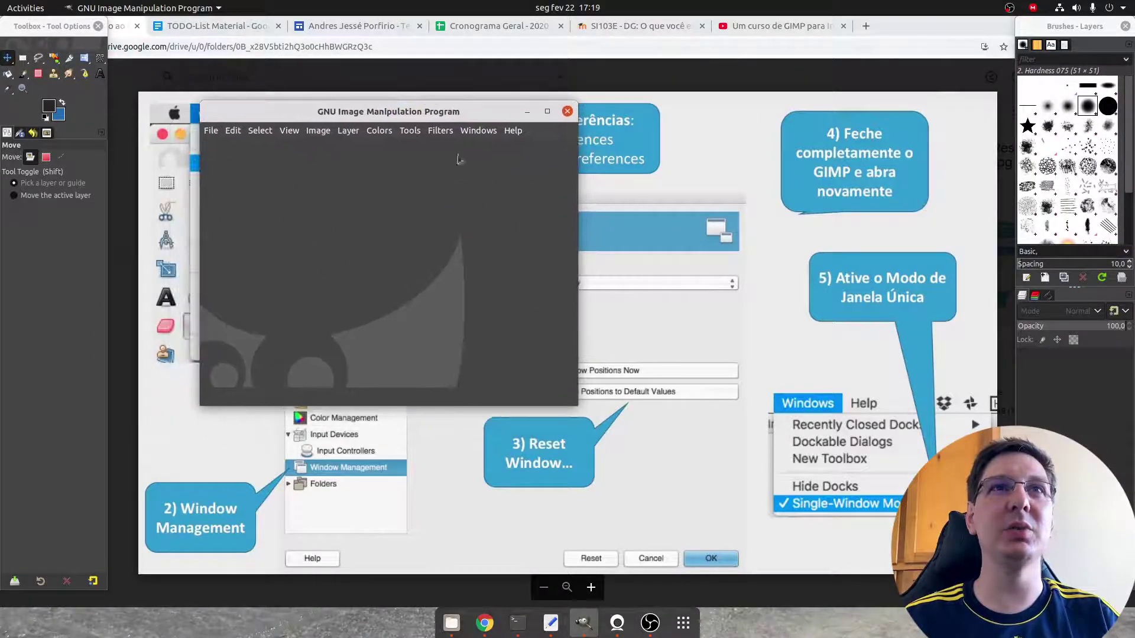
left_click(479, 130)
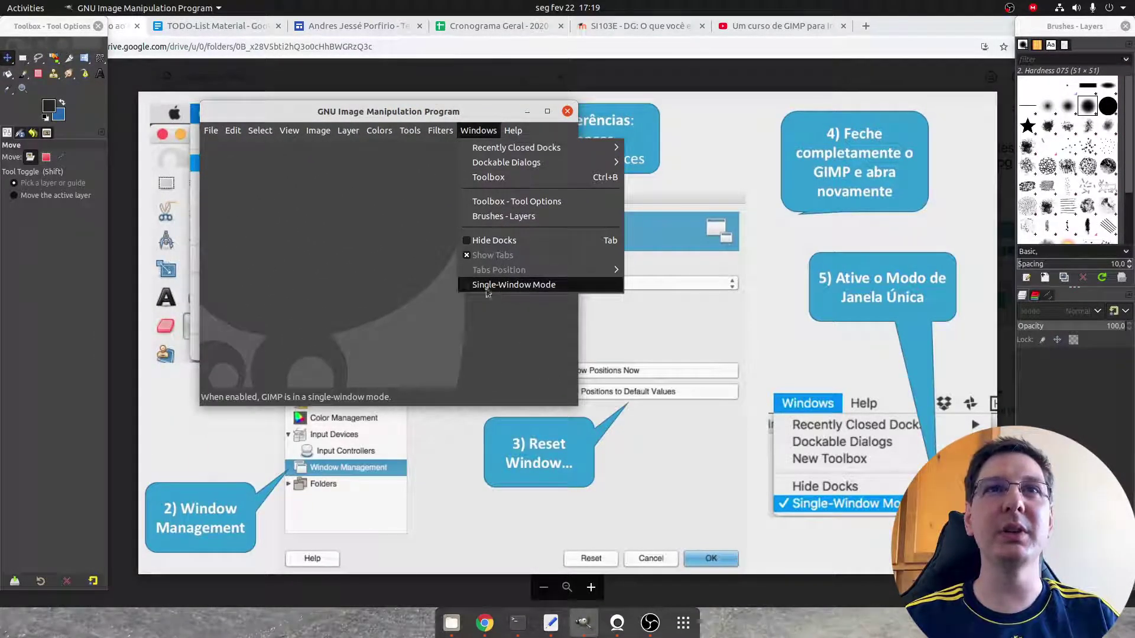
left_click(451, 118)
mouse_move(451, 119)
left_mouse_down()
mouse_move(377, 85)
mouse_move(430, 103)
left_mouse_up()
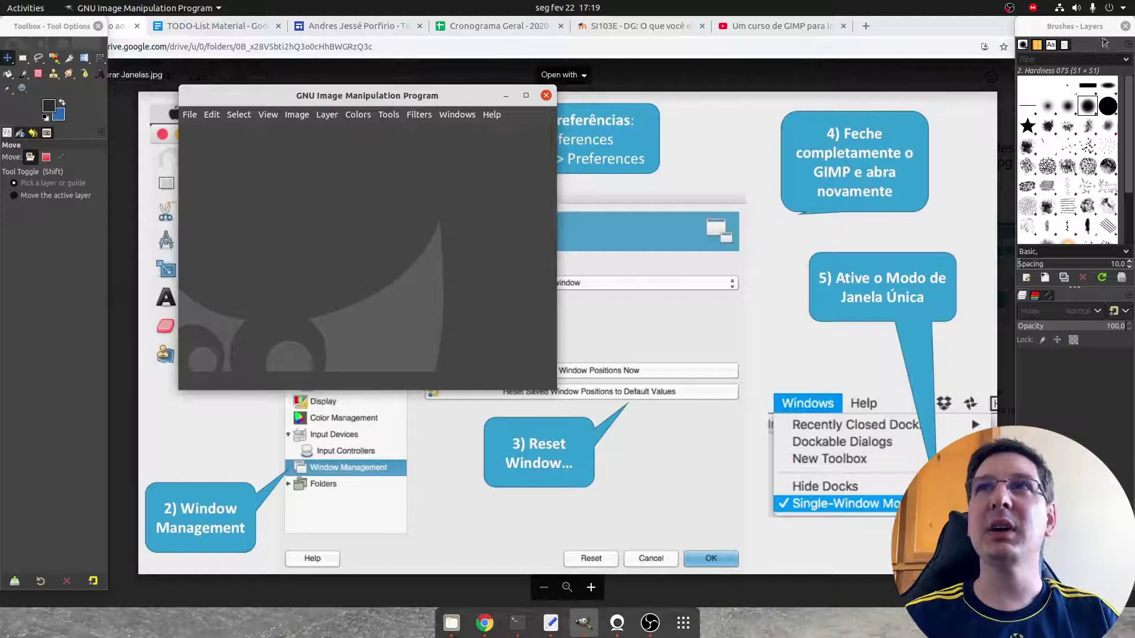
- Pull the Brushes - Layers dock to the centre and close it
mouse_move(1096, 26)
left_mouse_down()
mouse_move(685, 7)
mouse_move(654, 32)
left_mouse_up()
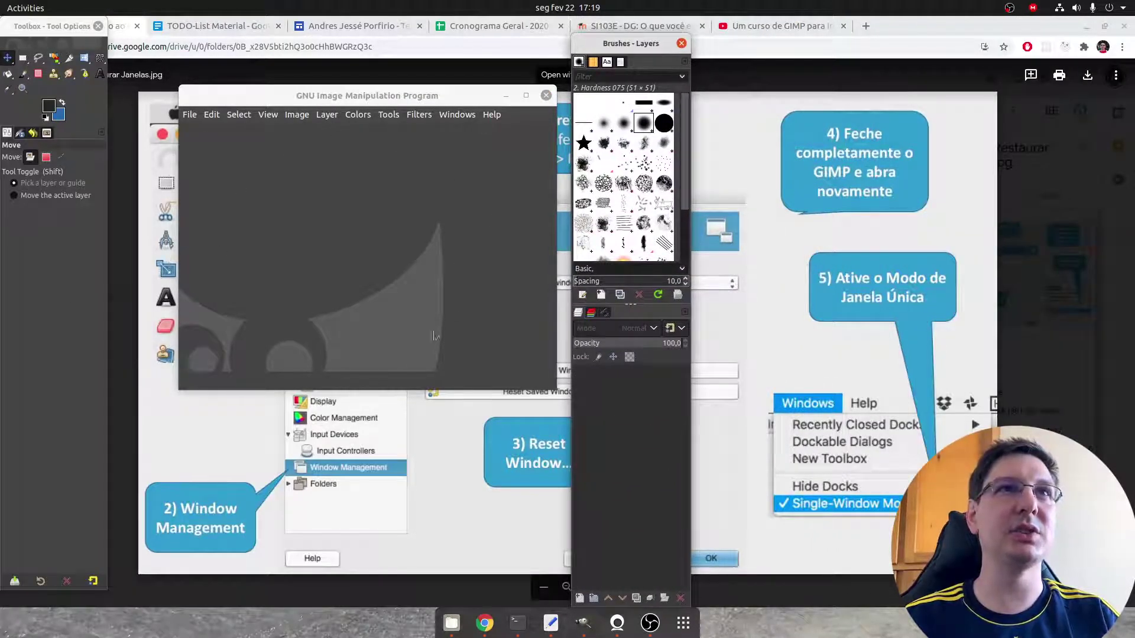
left_click(318, 234)
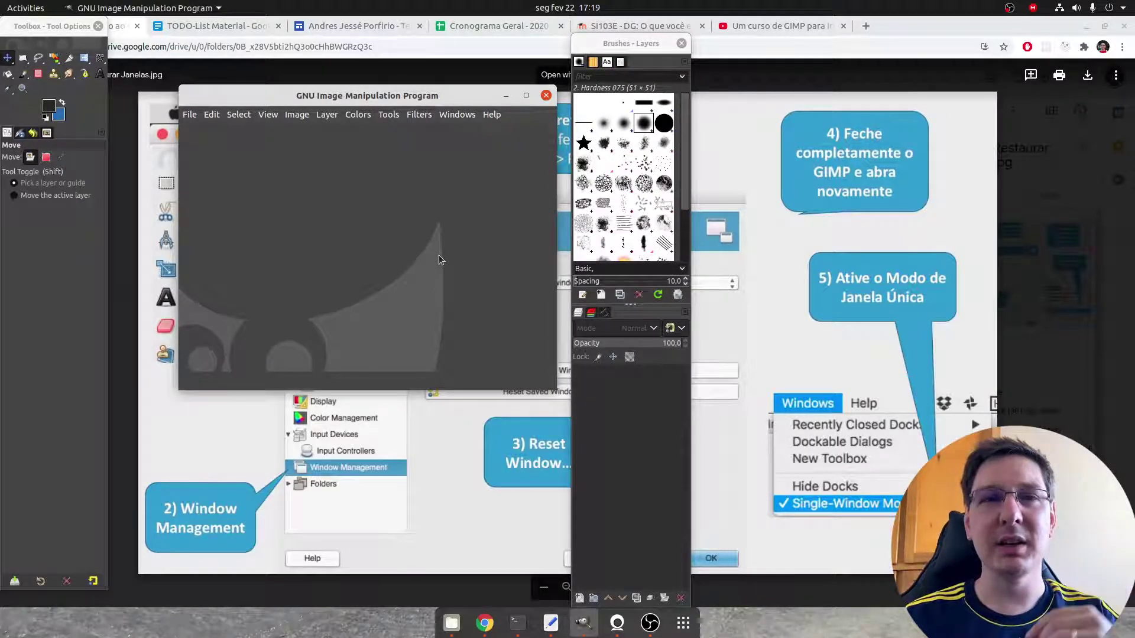
left_click(458, 116)
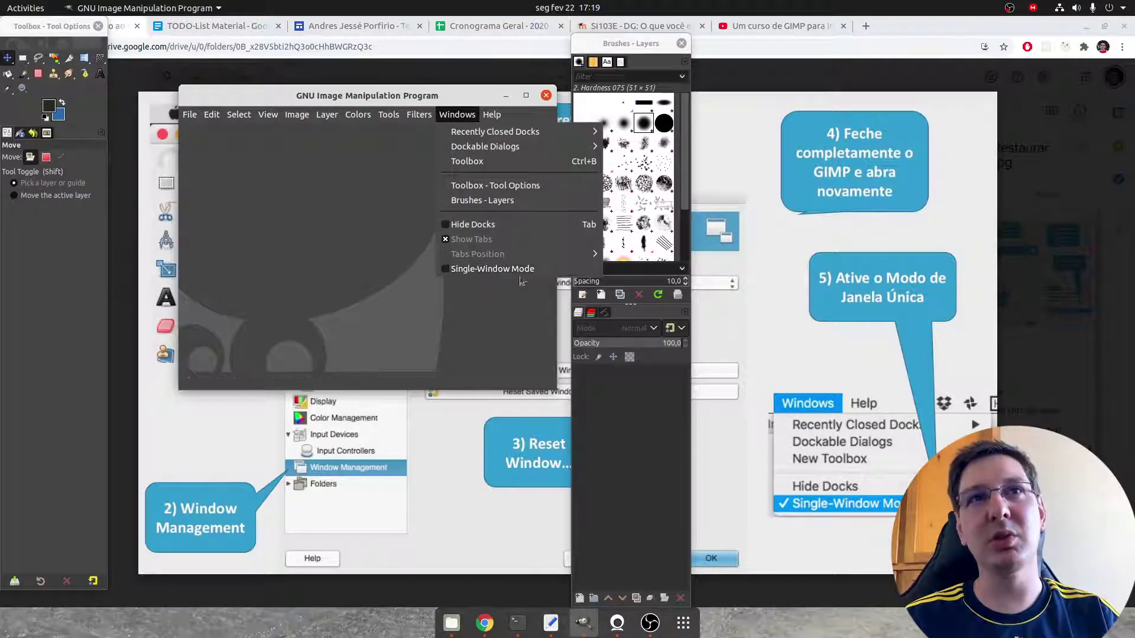
left_click(466, 339)
left_click(419, 114)
left_click(301, 205)
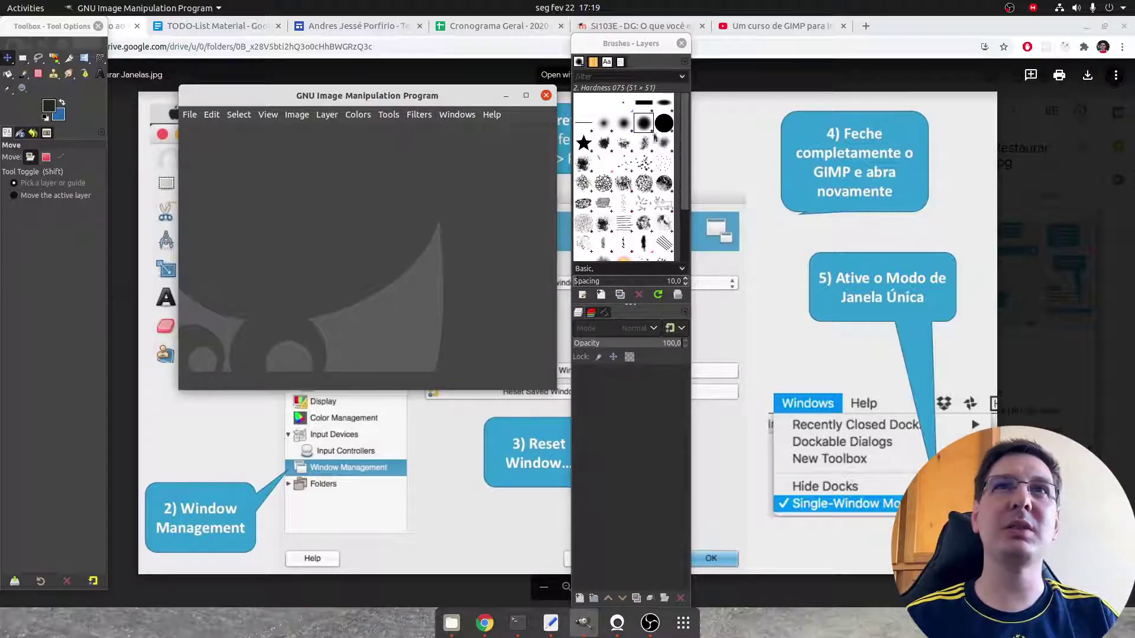
left_click(681, 44)
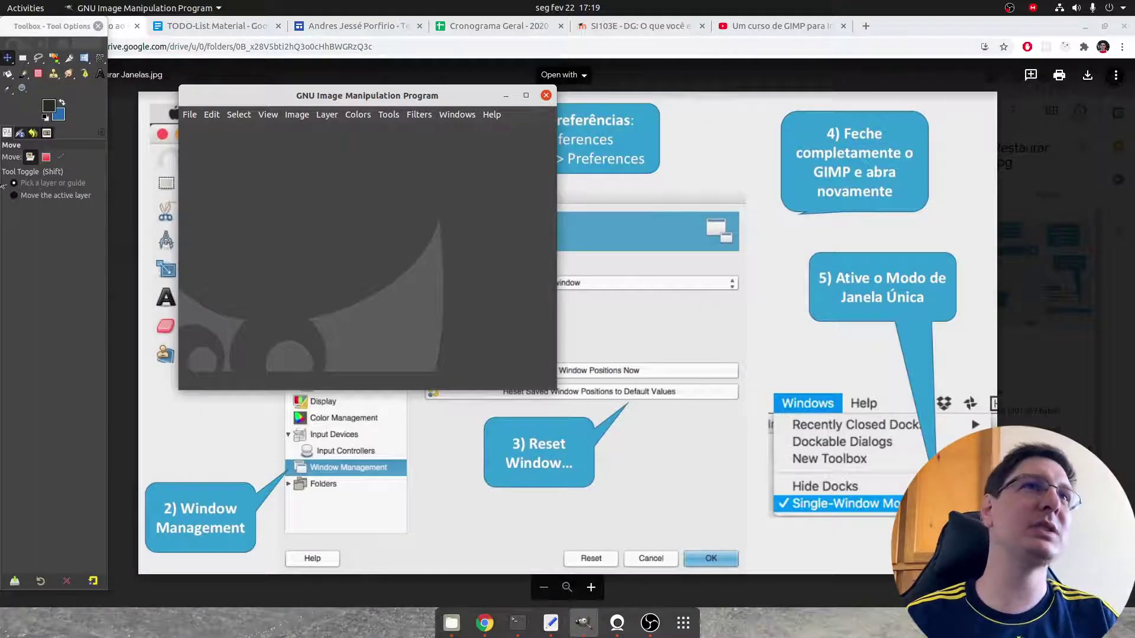
- Browse the View options unchanged, revisit the tutorial, then return to GIMP
left_click(297, 114)
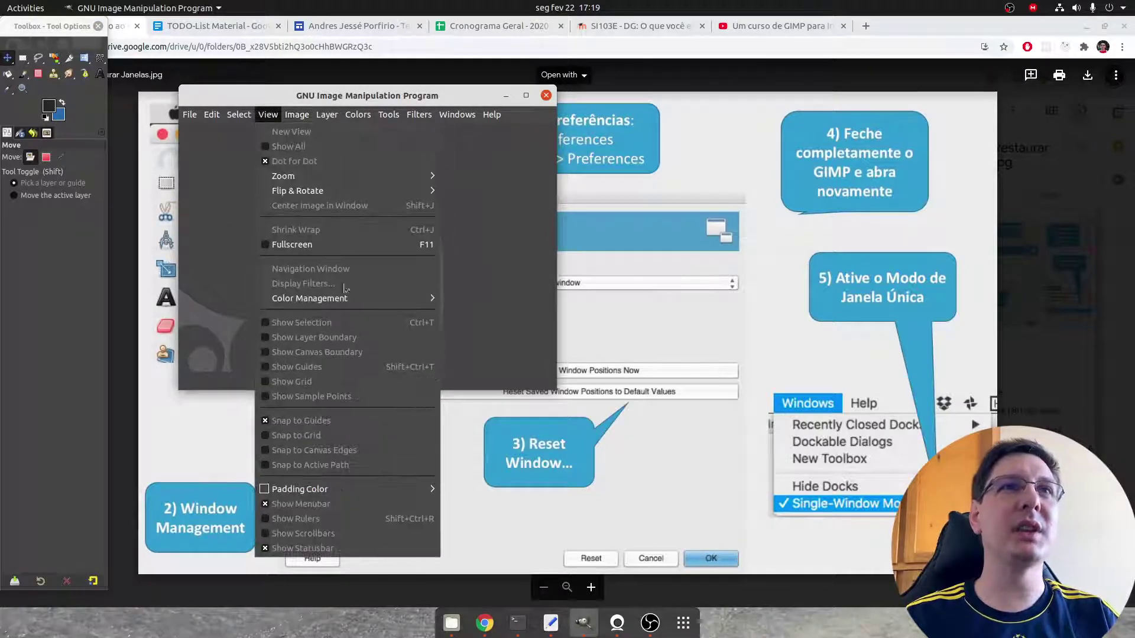
left_click(528, 235)
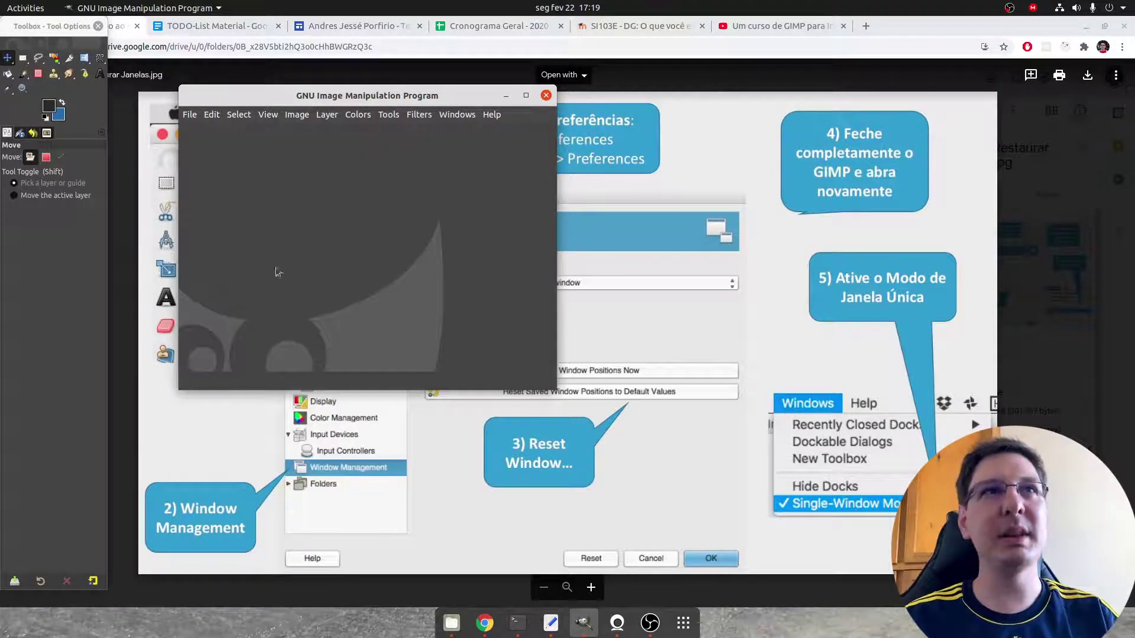
left_click(519, 465)
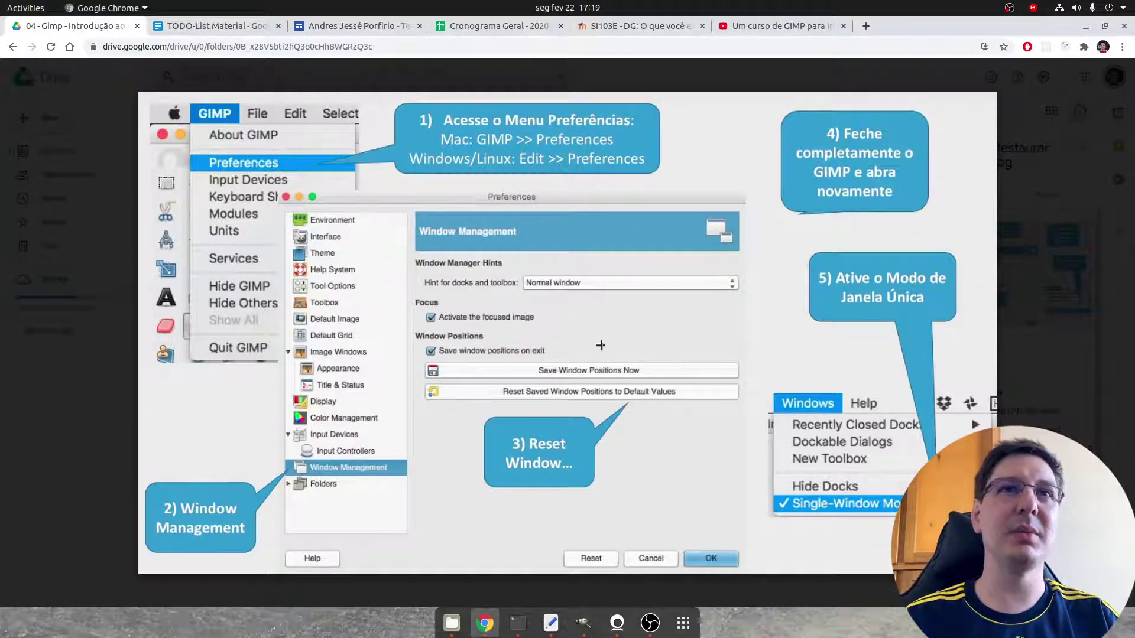
mouse_move(567, 337)
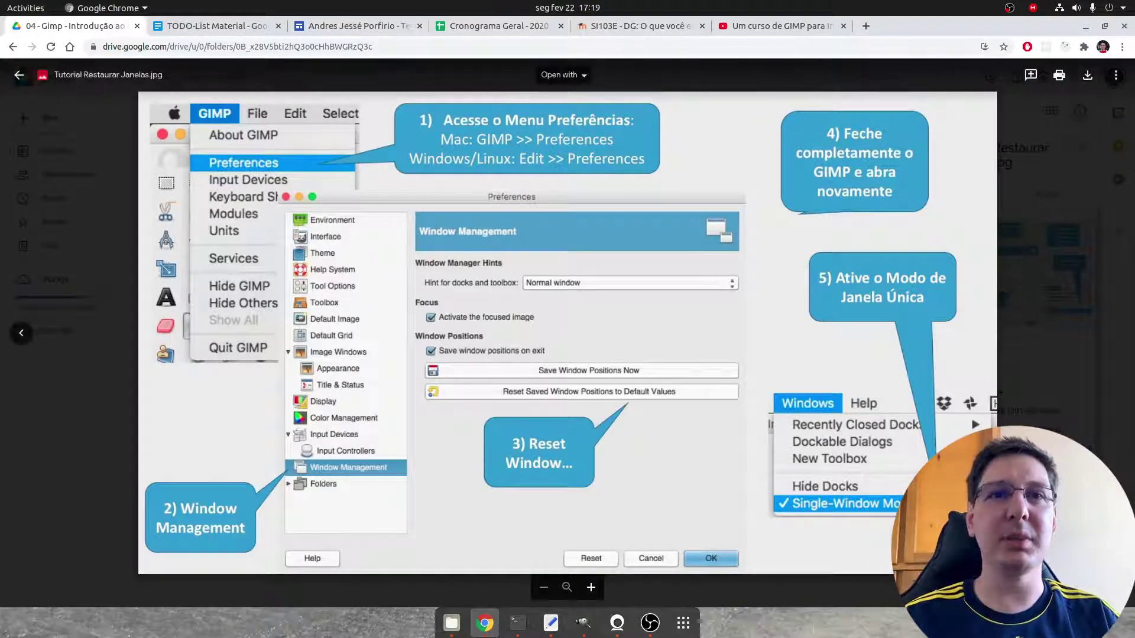
left_click(584, 622)
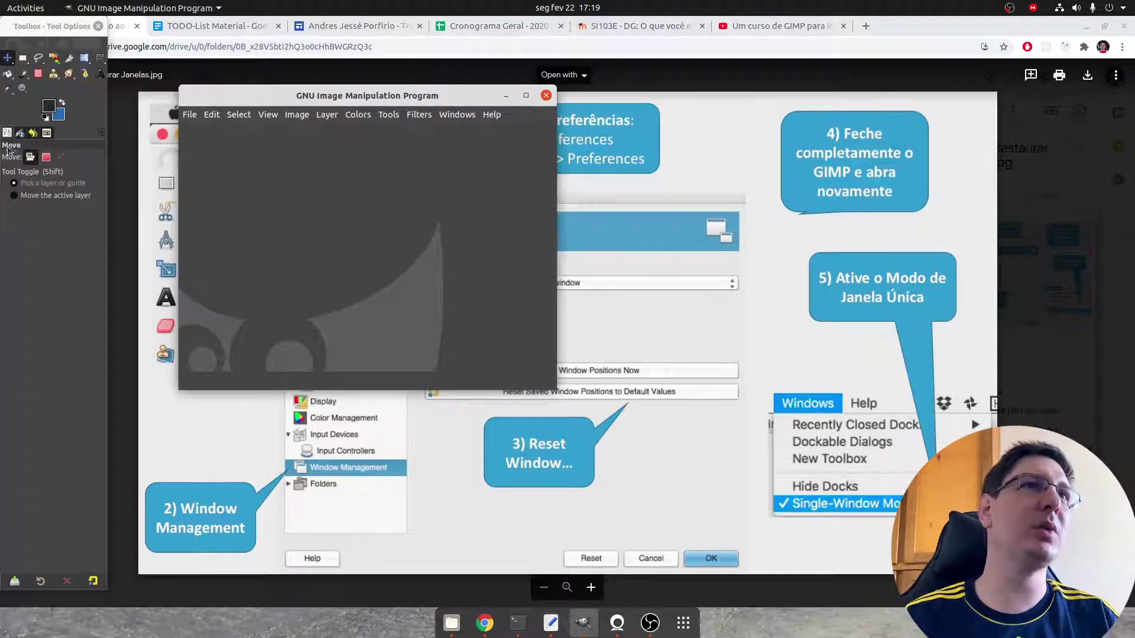
- Reset saved window positions to defaults under Preferences > Window Management
left_click(30, 251)
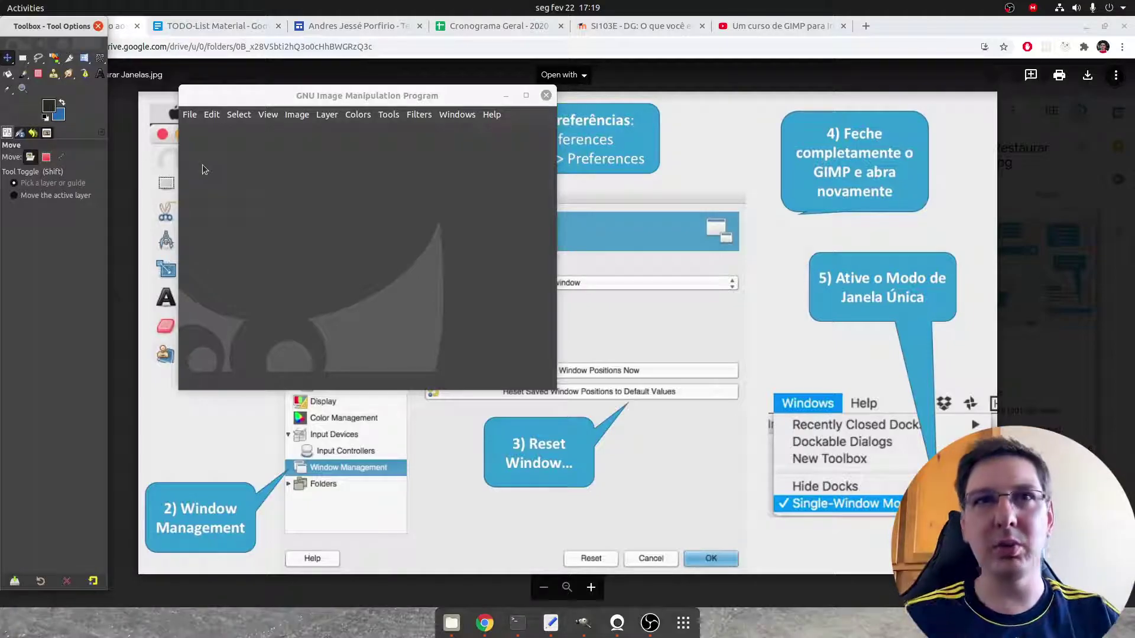
left_click(212, 115)
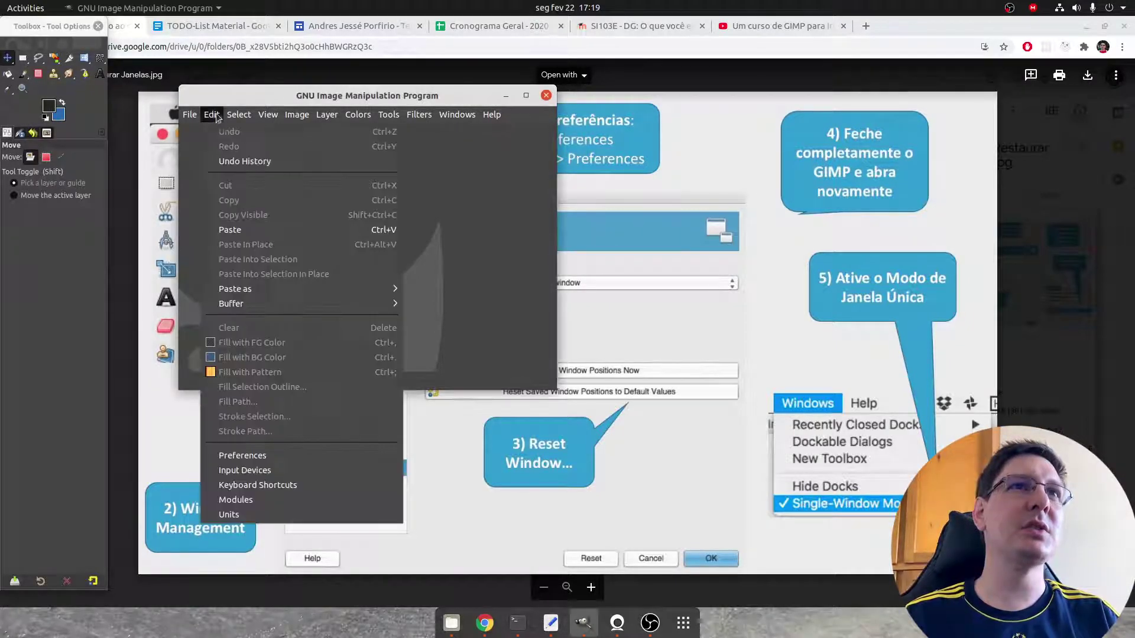
left_click(234, 455)
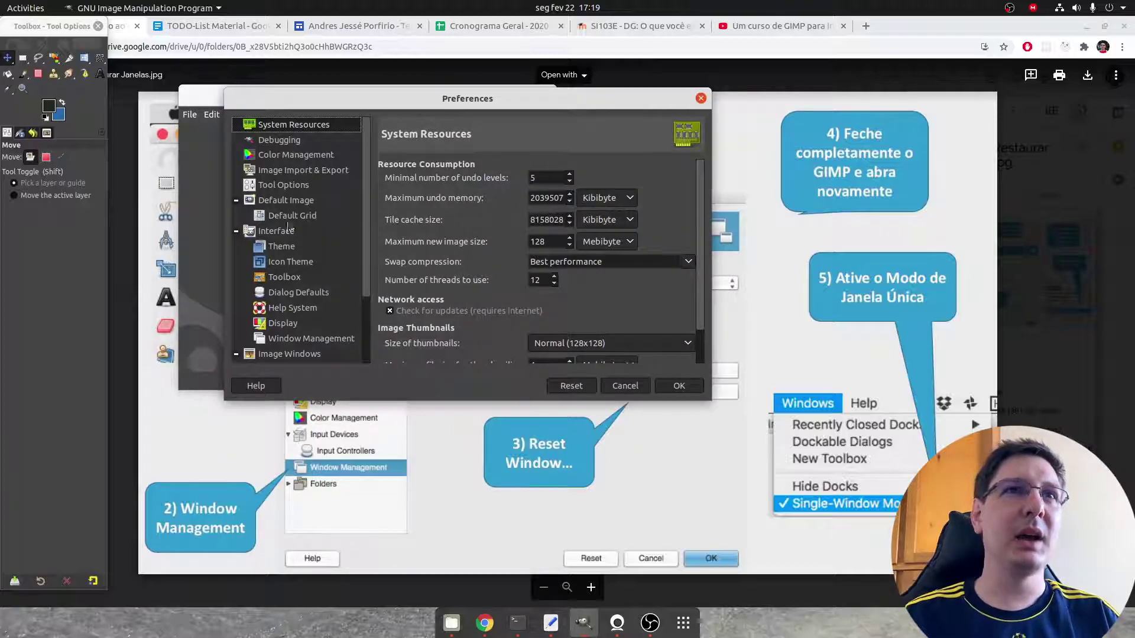
left_click(306, 339)
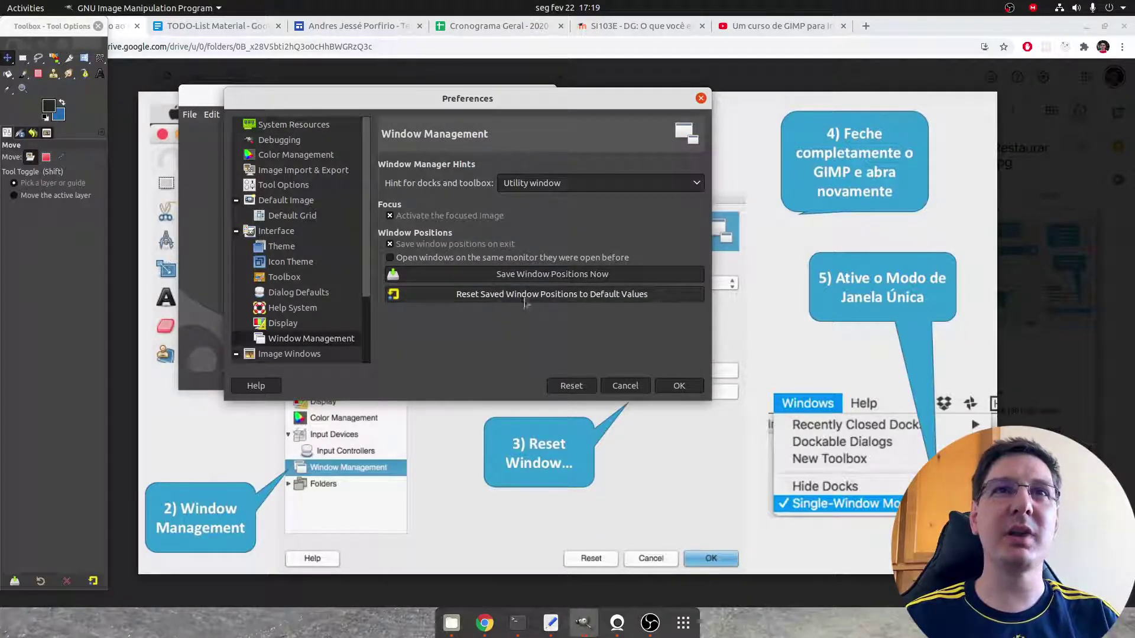
left_click(494, 296)
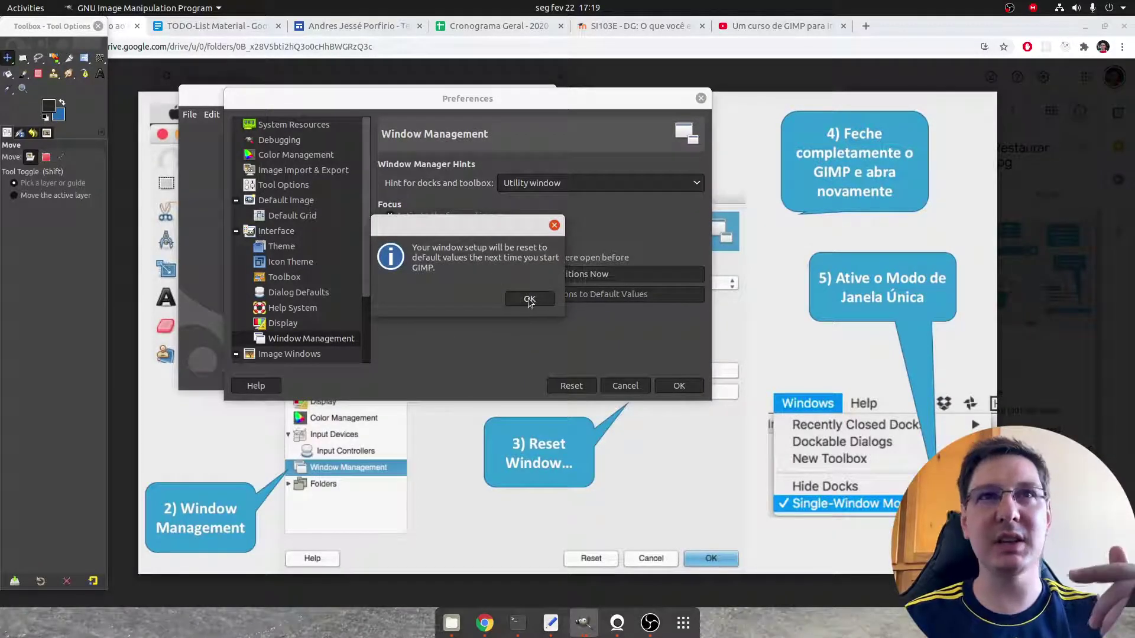
left_click(529, 300)
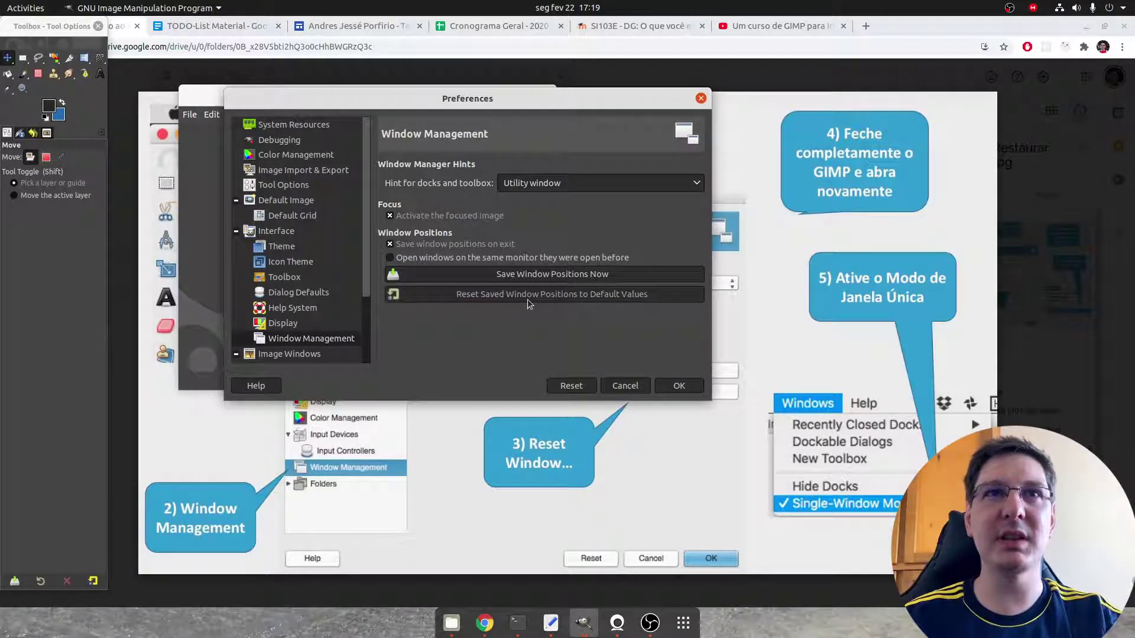
- Close Preferences, the toolbox and the image window to quit GIMP
left_click(701, 99)
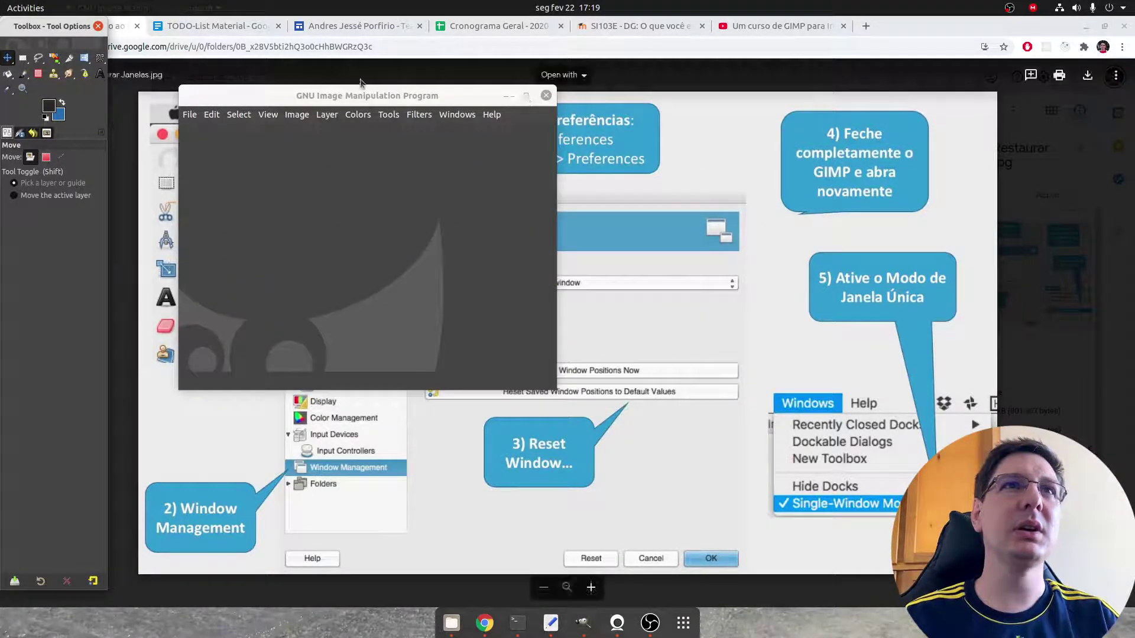
left_click(99, 26)
left_click(546, 95)
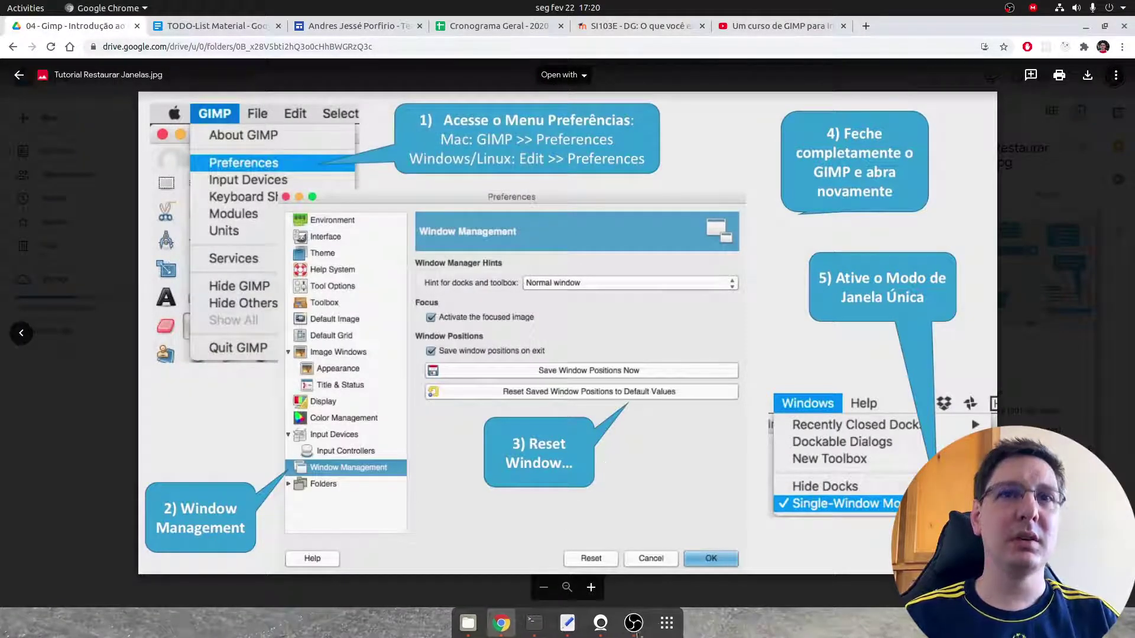
- Relaunch GIMP from an Activities search for 'gimp' and enlarge it over the screen's left half
left_click(663, 630)
type("gimp")
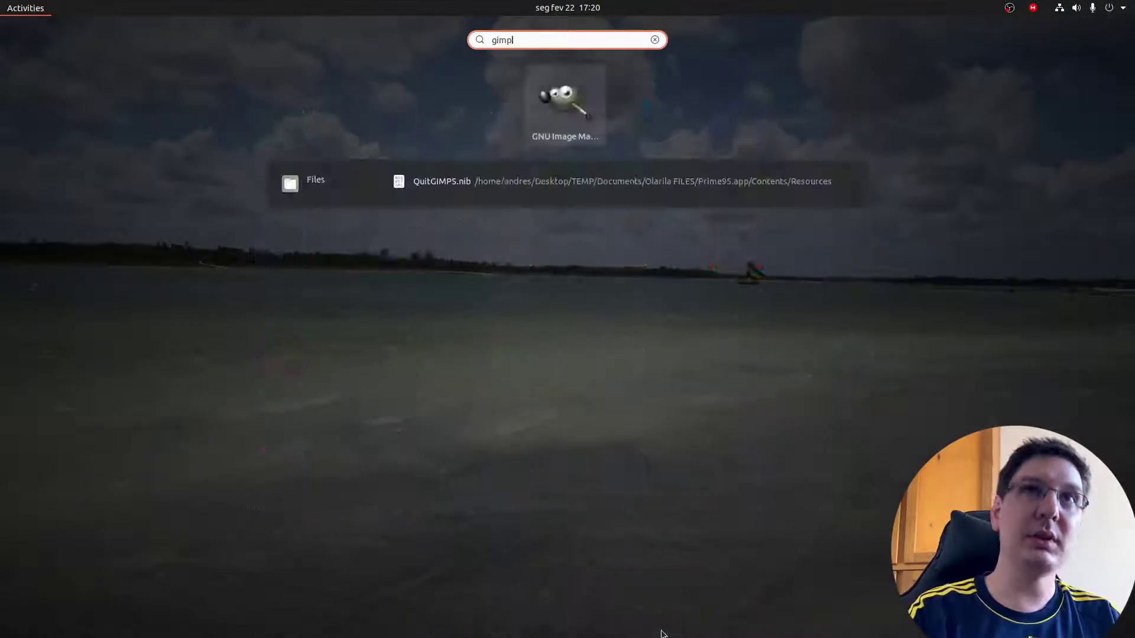
key("Escape")
key("Escape")
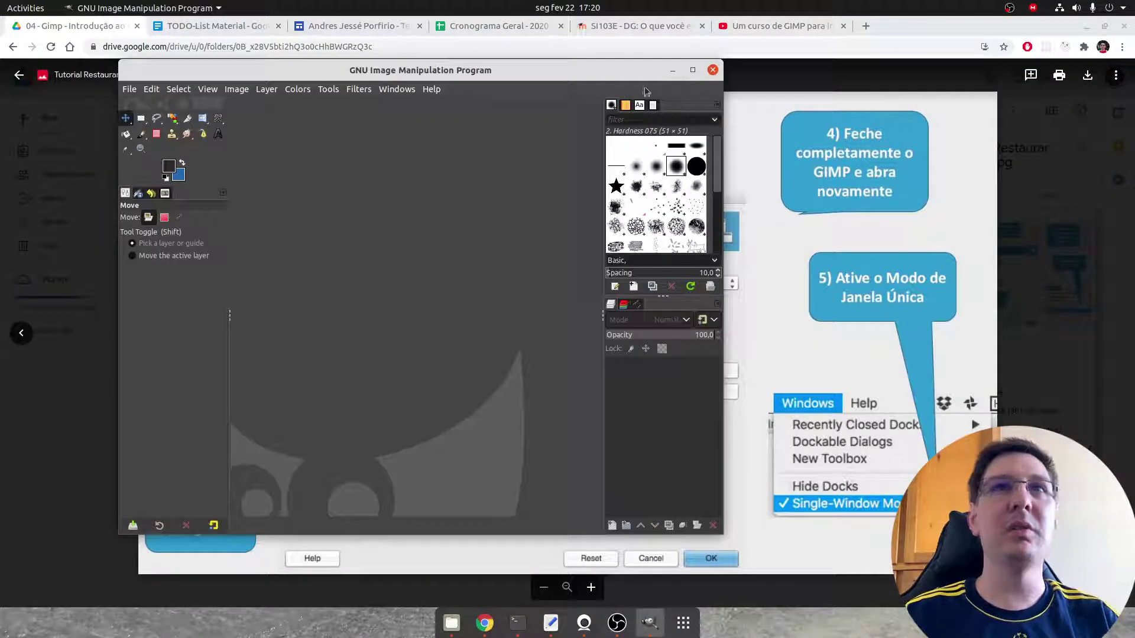
left_click_drag(585, 62, 565, 87)
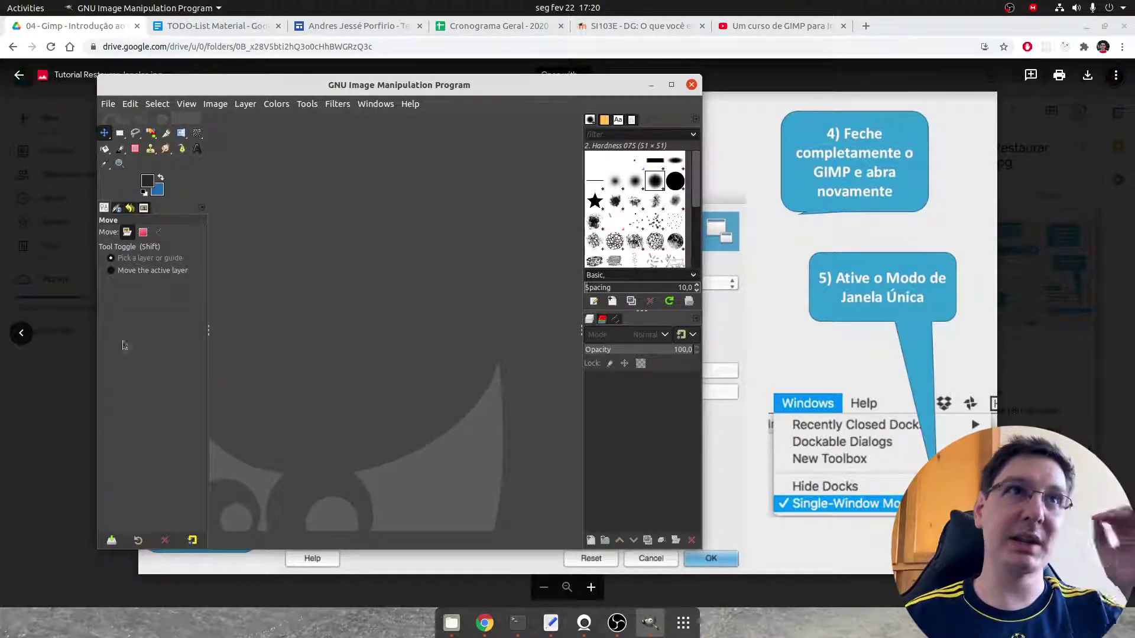
left_click_drag(98, 549, 2, 605)
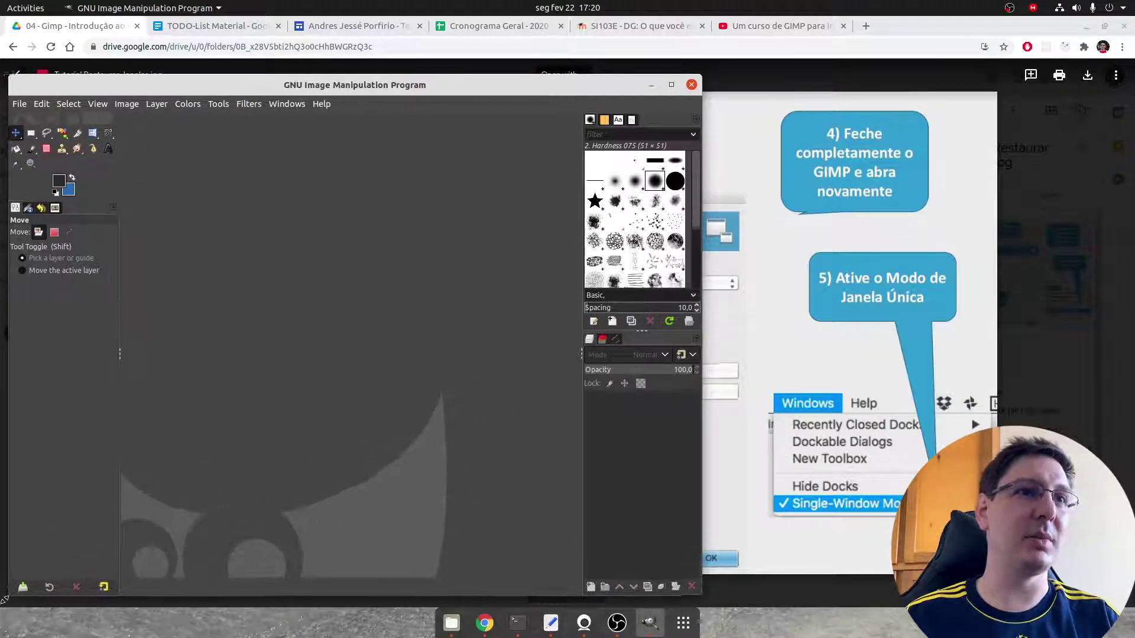
left_click_drag(674, 75, 778, 8)
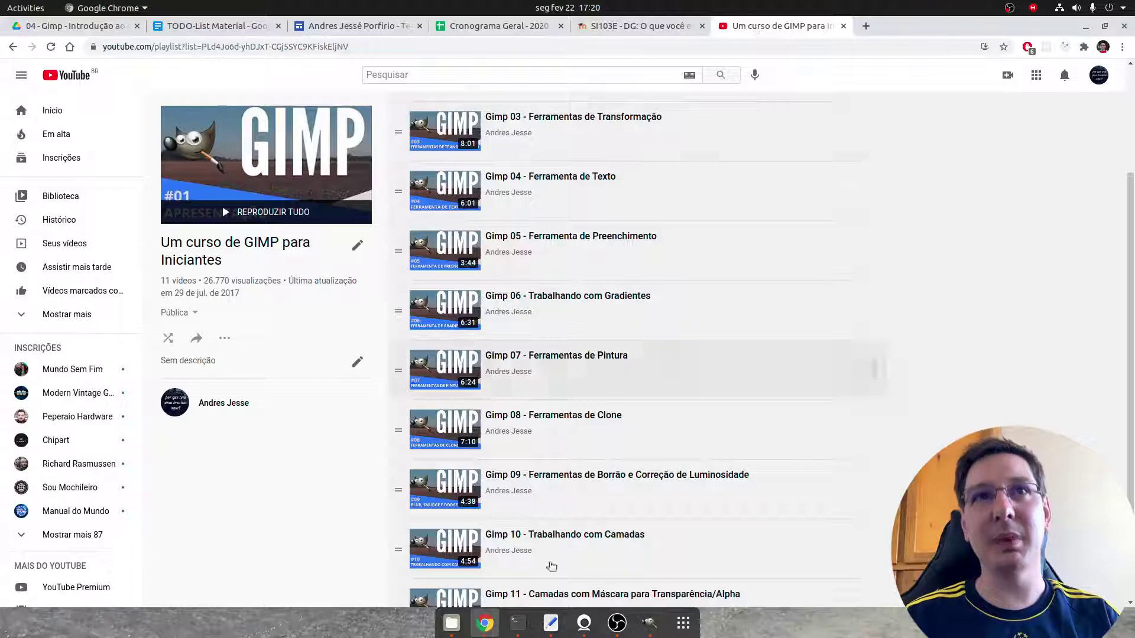
mouse_move(864, 534)
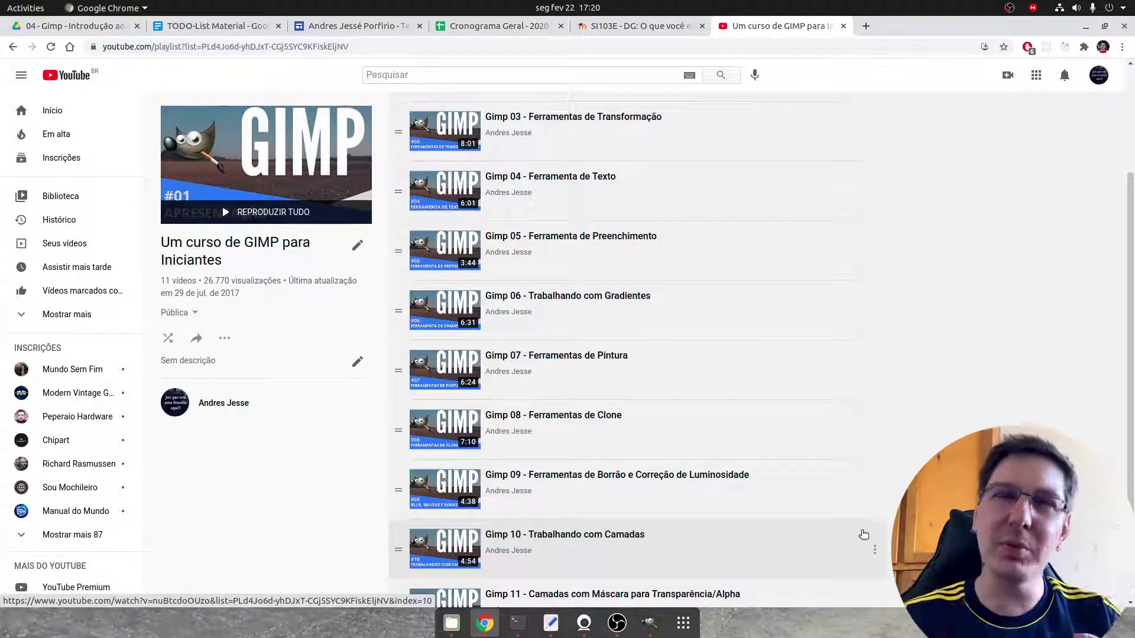
- Bring GIMP in front of the YouTube playlist and switch the dock from Paths back to Layers
left_click(650, 623)
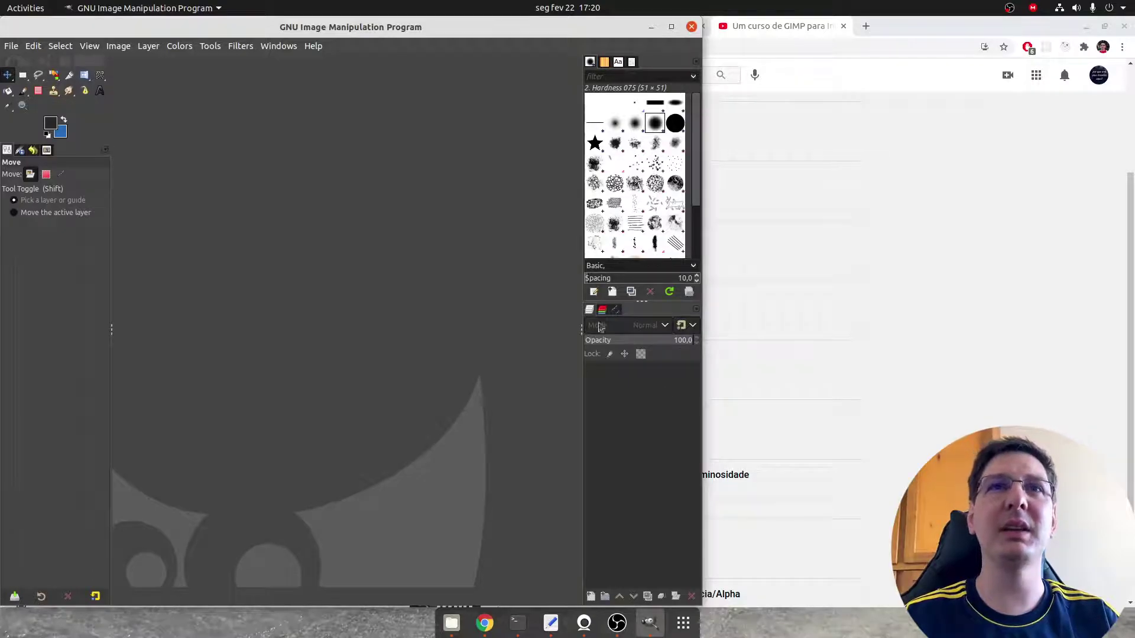
left_click(613, 311)
left_click(590, 311)
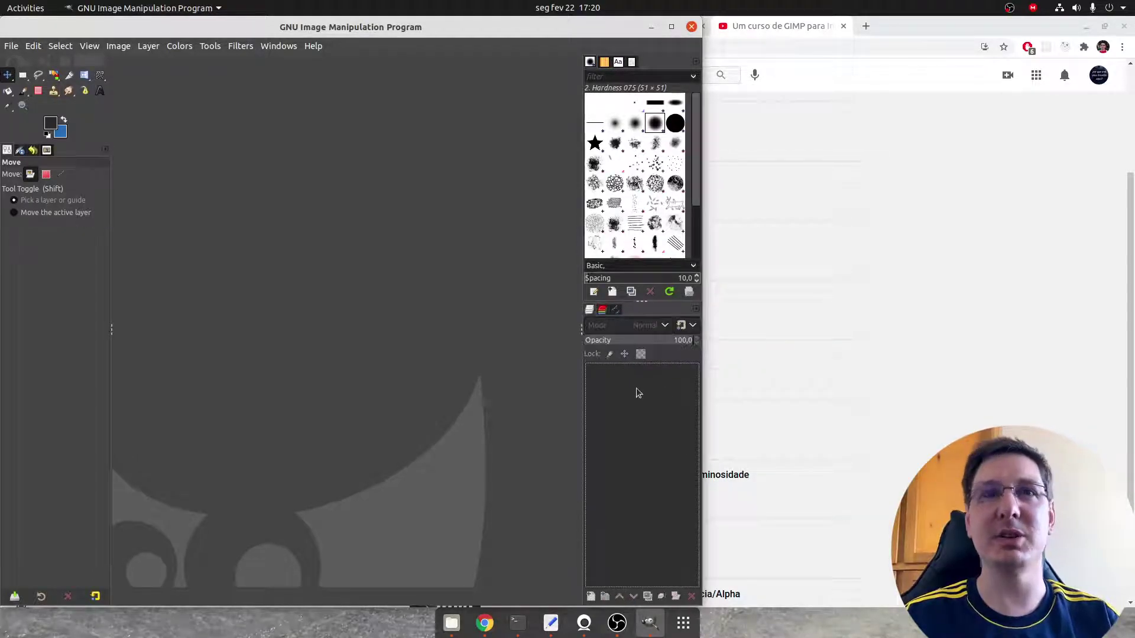